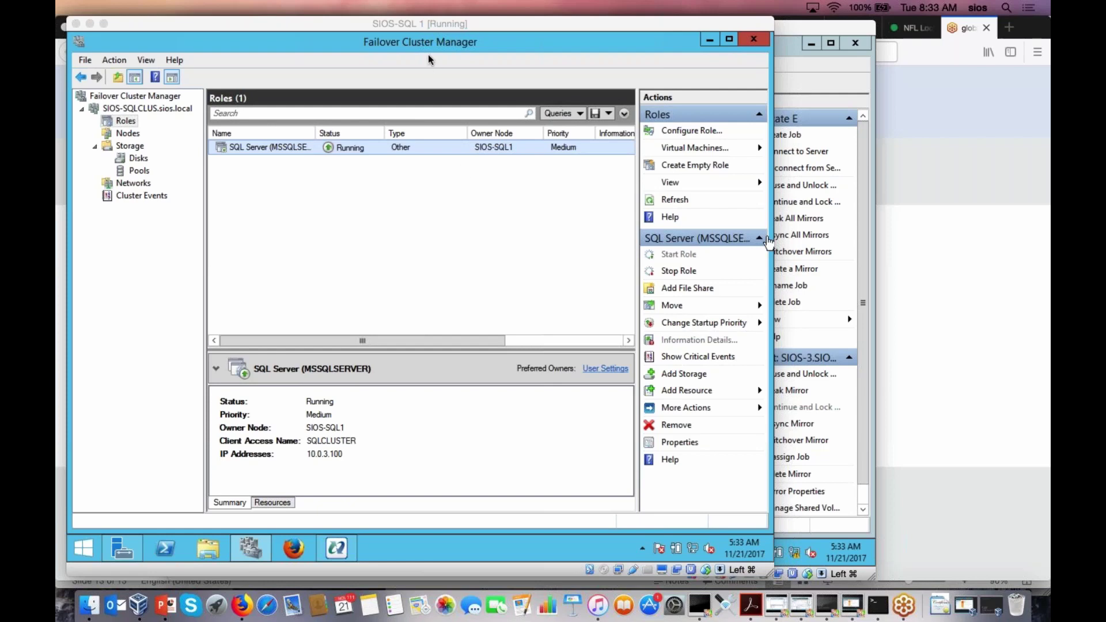
# Switch to the SIOS-SQL 2 virtual machine and view its DataKeeper Replicate E job and Failover Cluster Manager.
pyautogui.click(418, 27)
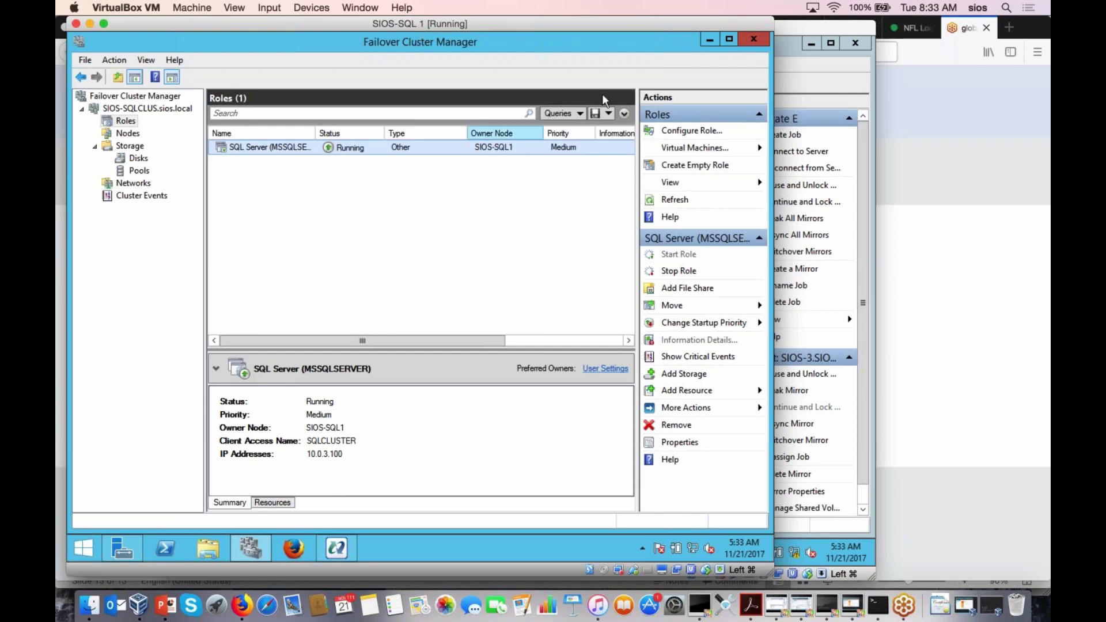
pyautogui.click(791, 30)
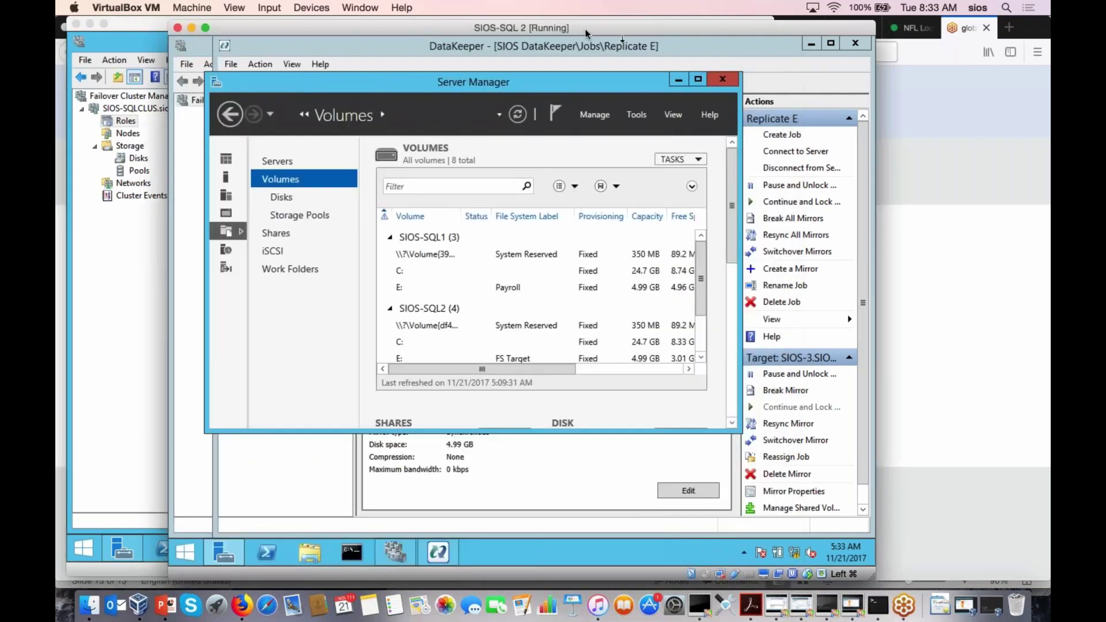
pyautogui.click(311, 460)
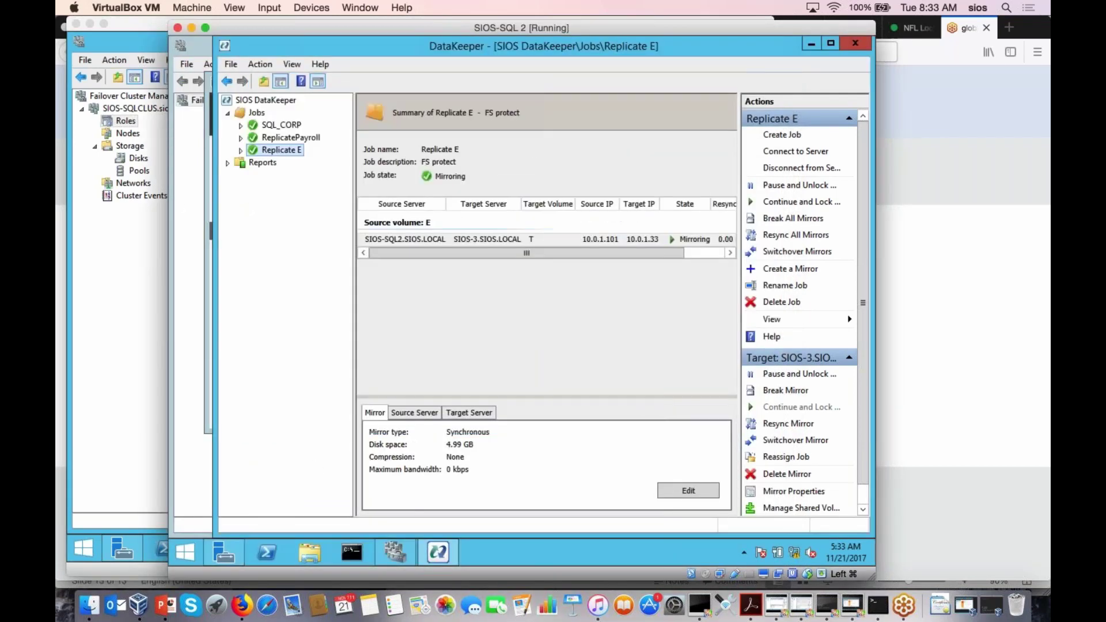
pyautogui.click(395, 551)
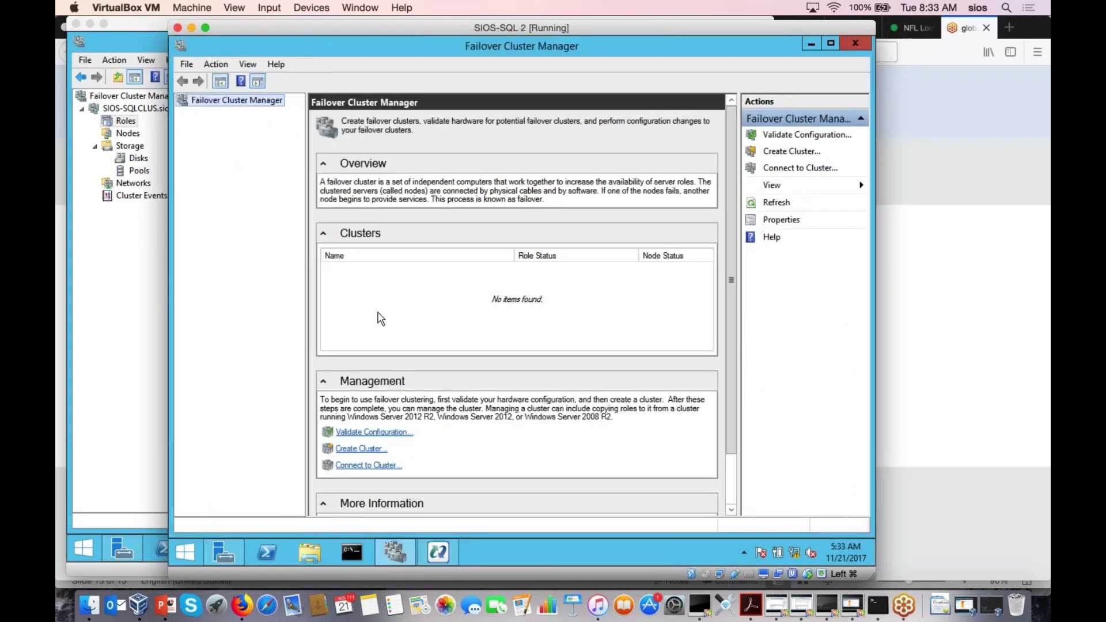
# Open the SIOS-3 virtual machine and sign in to Windows Server with the administrator account password.
pyautogui.click(850, 603)
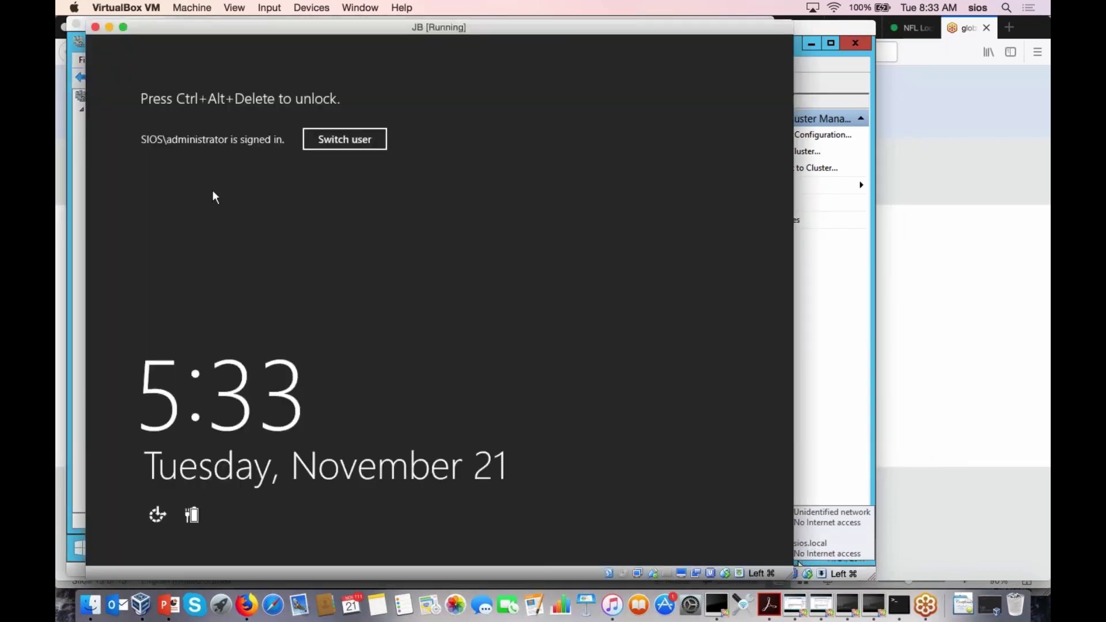
pyautogui.click(109, 28)
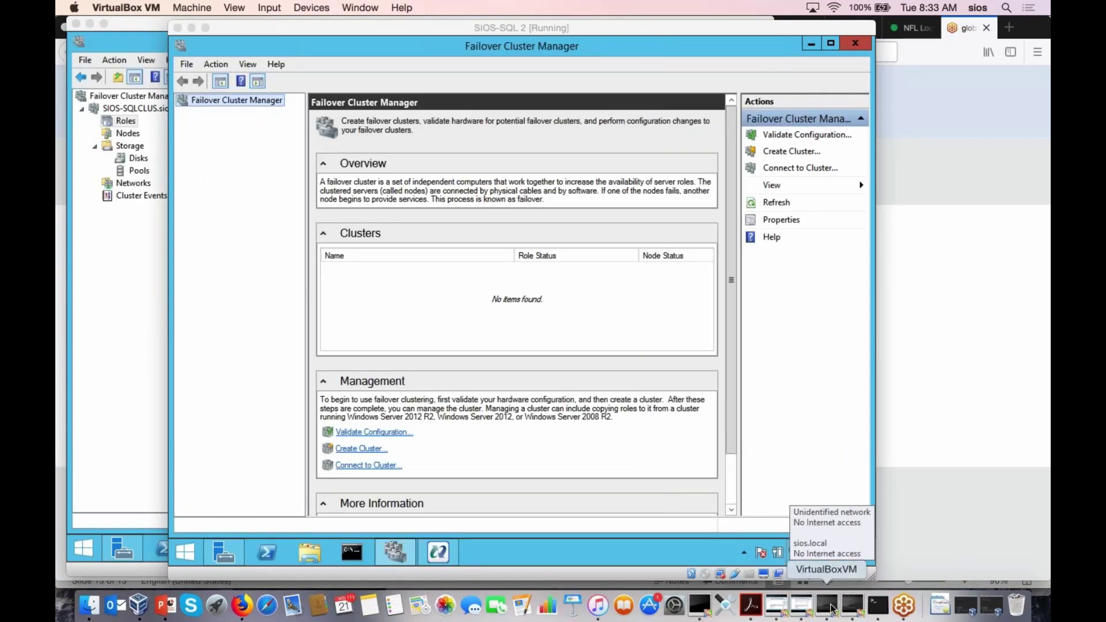
pyautogui.click(834, 607)
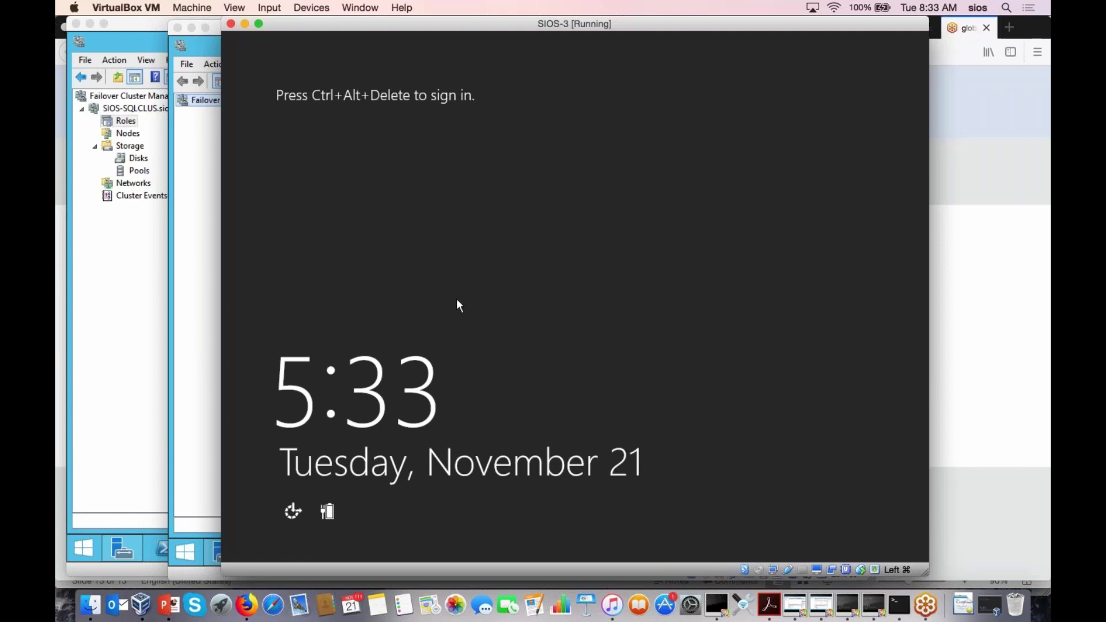
pyautogui.hotkey('ctrl', 'alt', 'Delete')
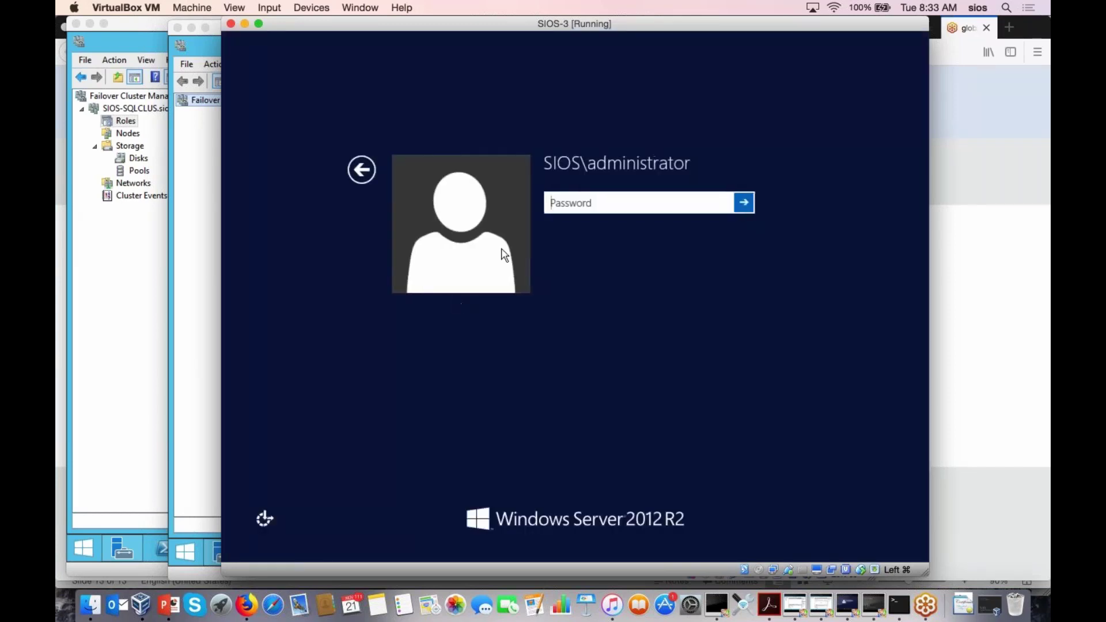
pyautogui.write('•••••••••••')
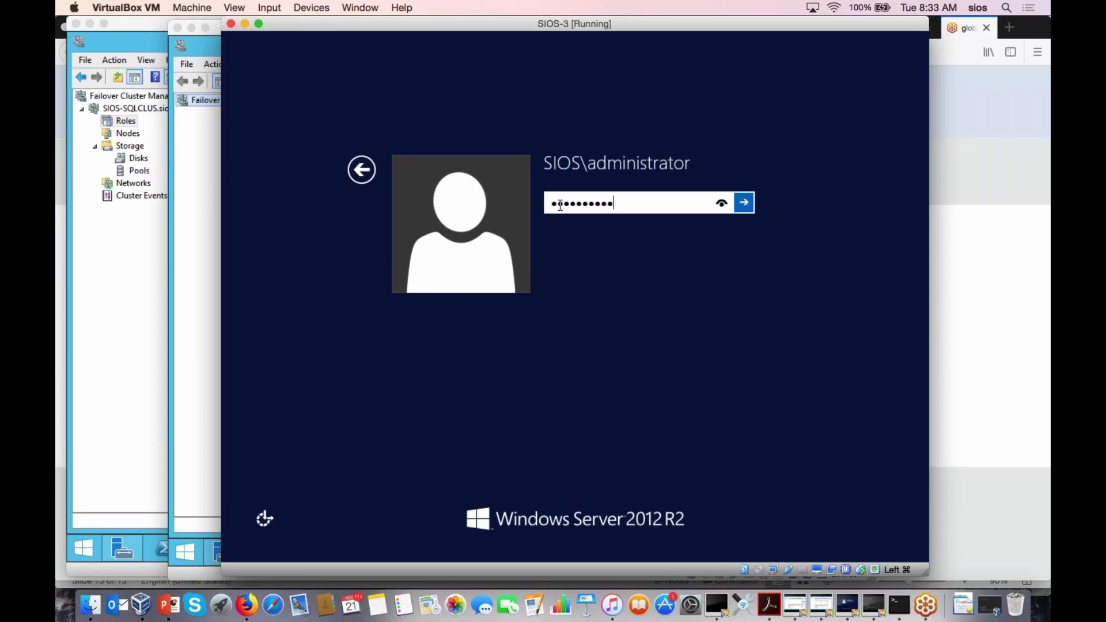
pyautogui.press('Return')
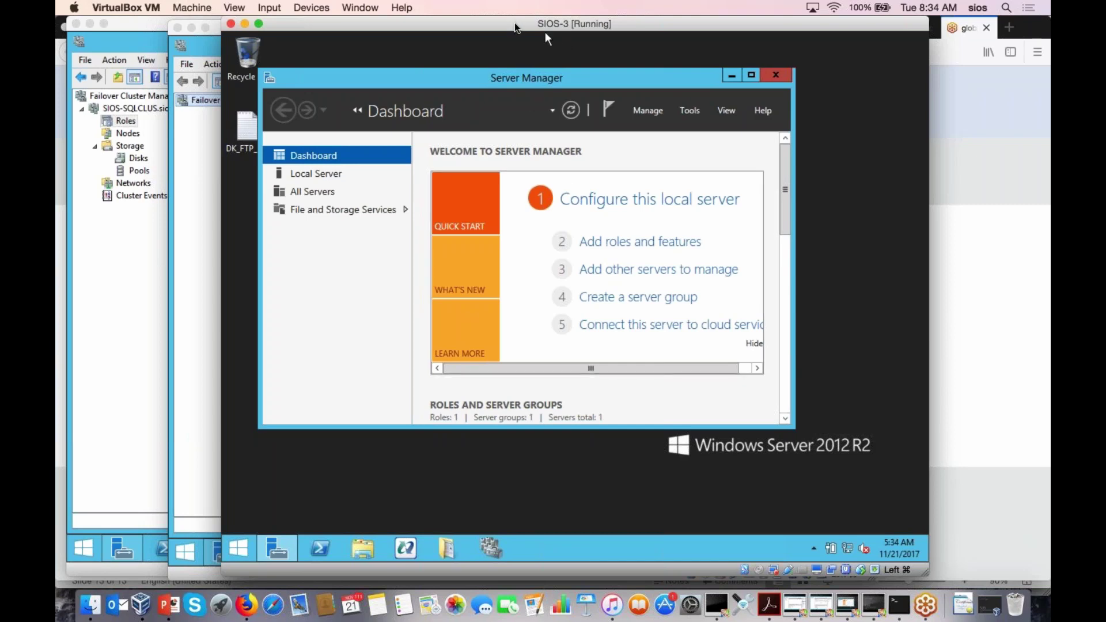
# Switch to Failover Cluster Manager on SIOS-SQL 1 and review the SIOS-SQLCLUS cluster's roles, nodes, storage and disks.
pyautogui.moveTo(545, 33); pyautogui.dragTo(579, 33)
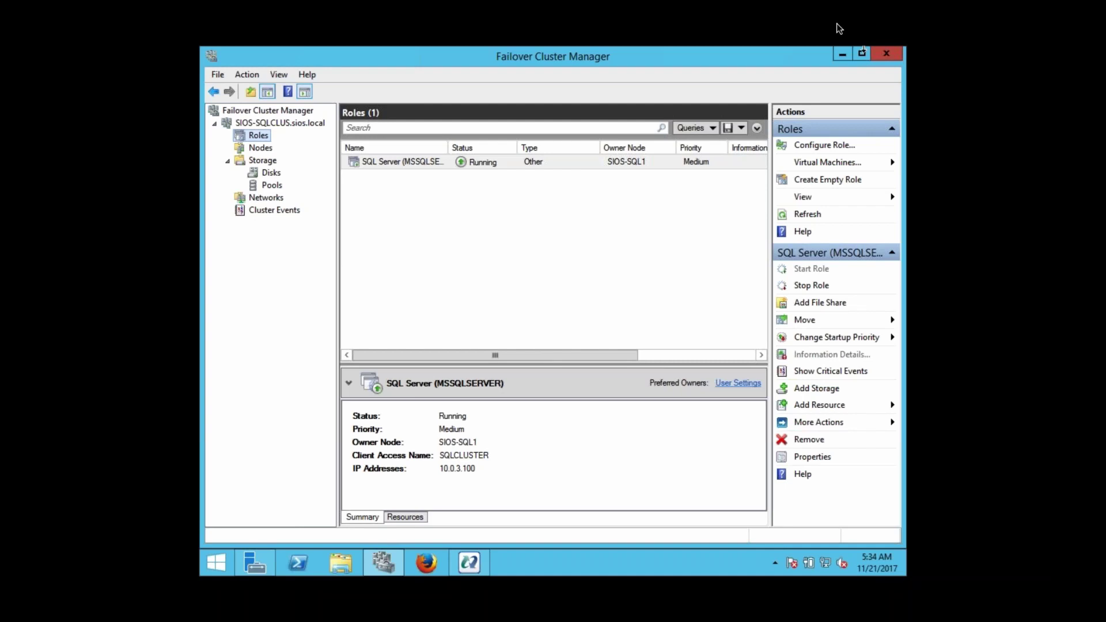
pyautogui.click(569, 271)
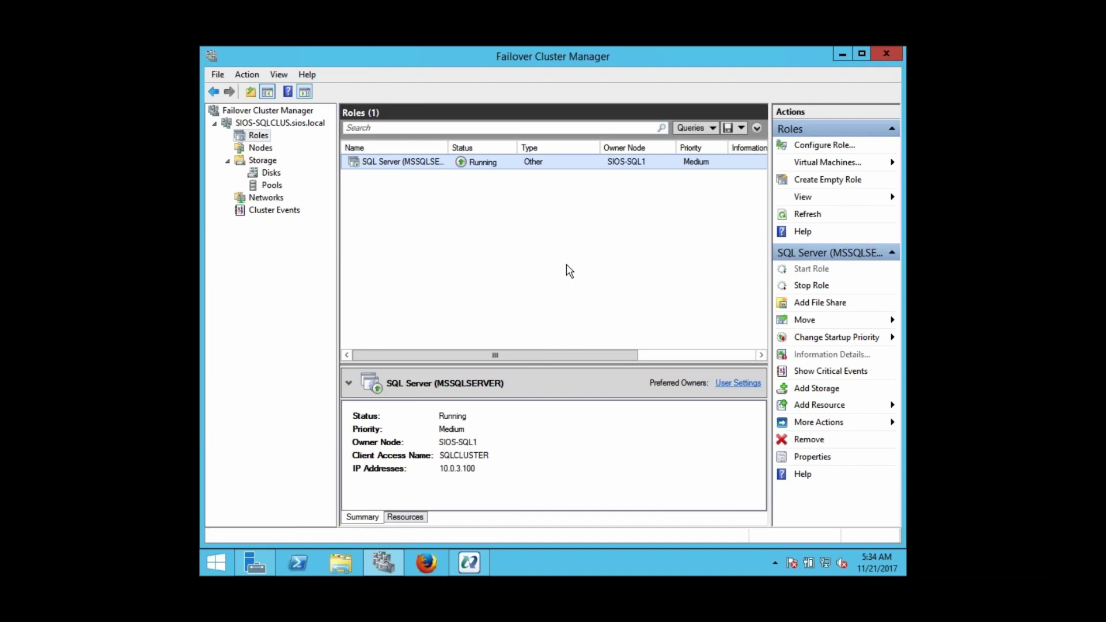
pyautogui.click(262, 149)
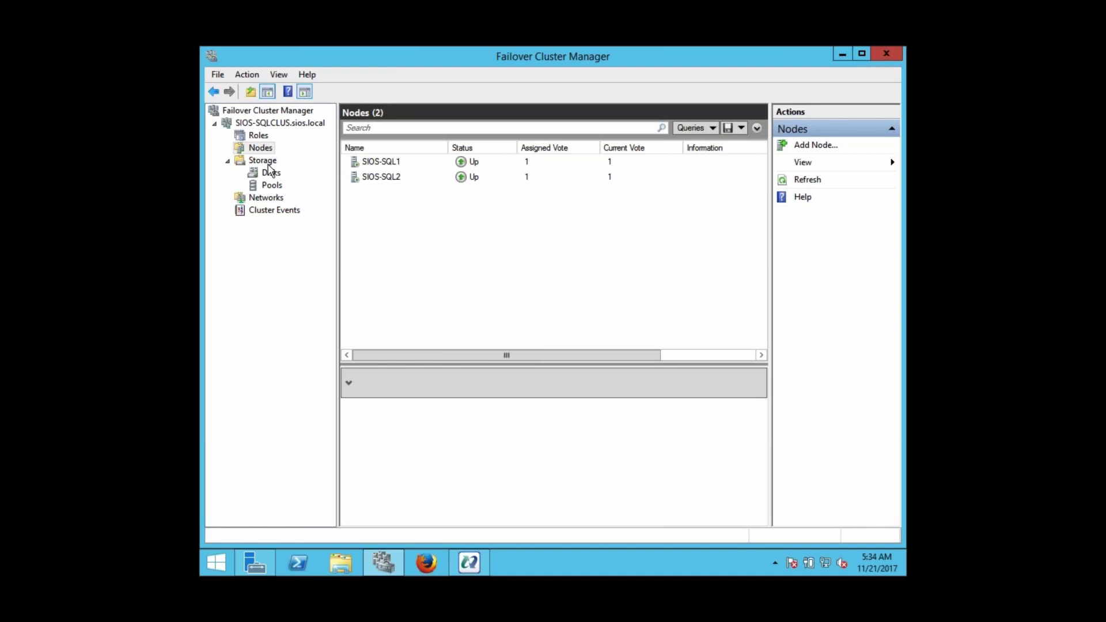
pyautogui.click(264, 163)
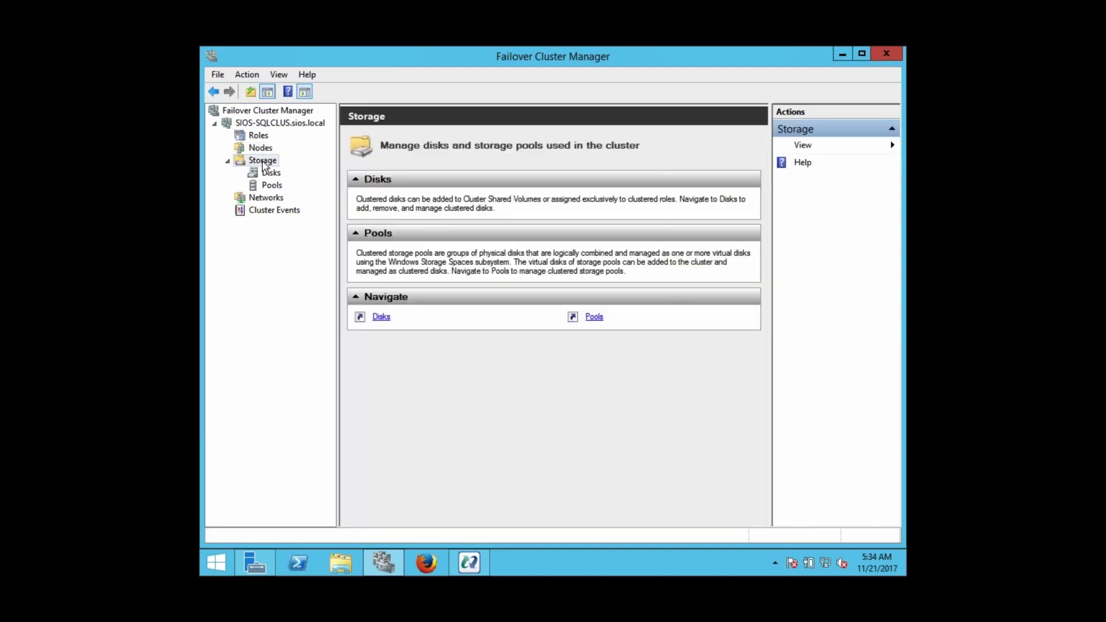
pyautogui.click(272, 176)
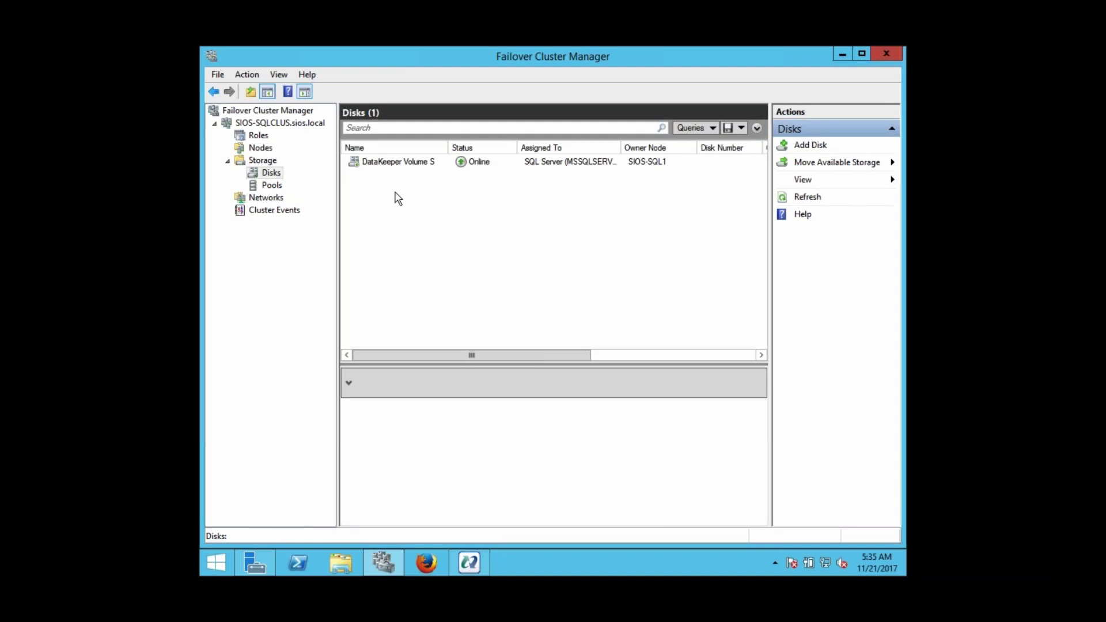
# Inspect the dependencies and DataKeeper volume parameters in the properties of the DataKeeper Volume S disk, and close them without changes.
pyautogui.rightClick(388, 162)
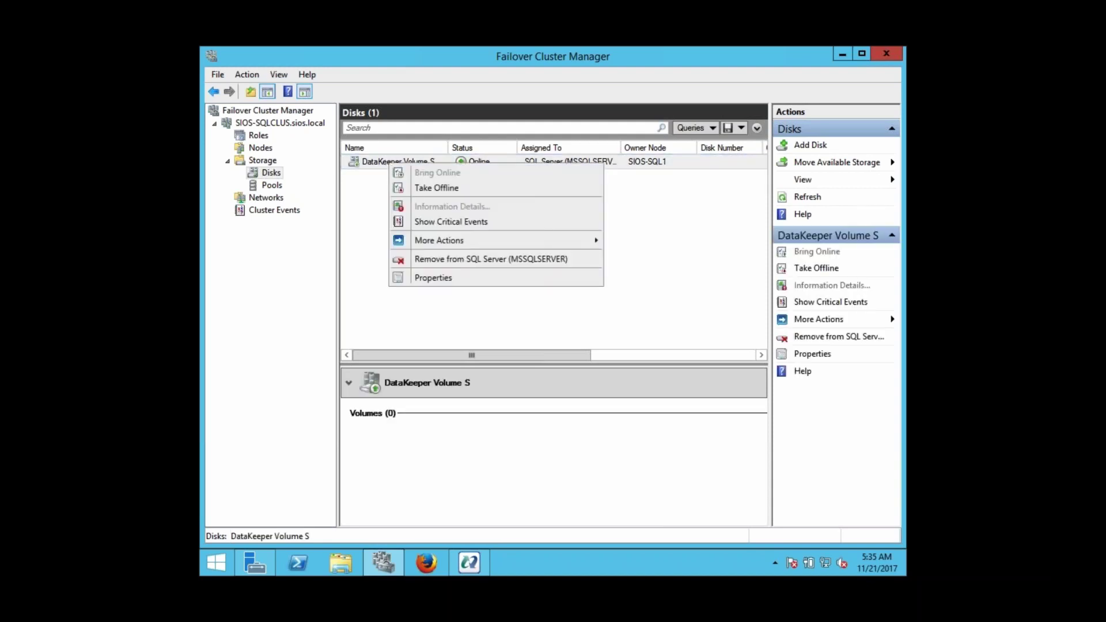
pyautogui.click(432, 276)
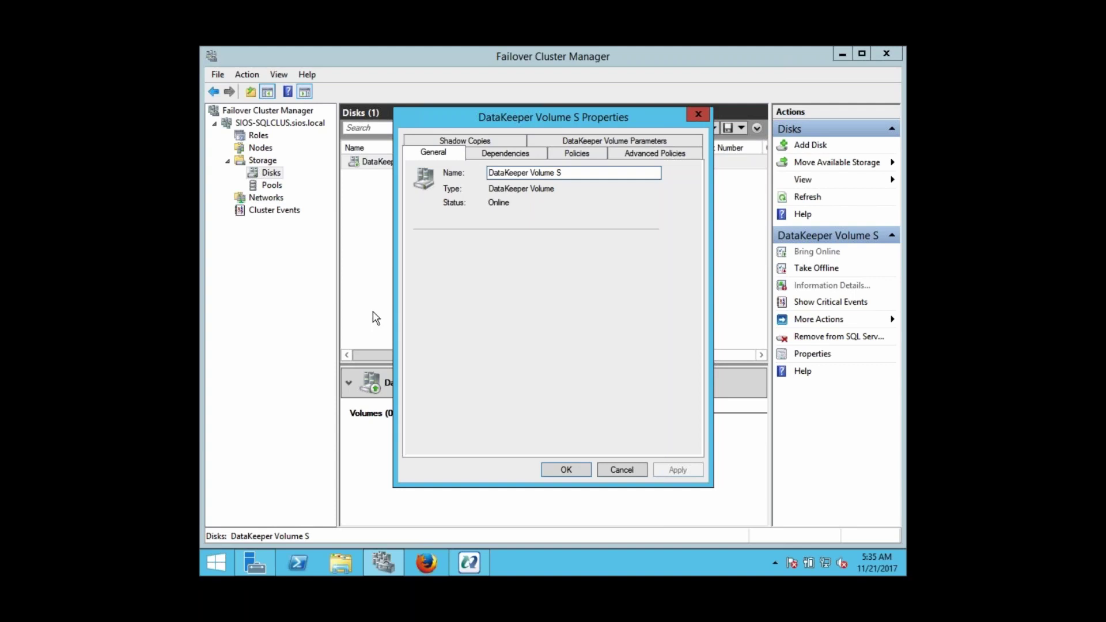
pyautogui.click(490, 156)
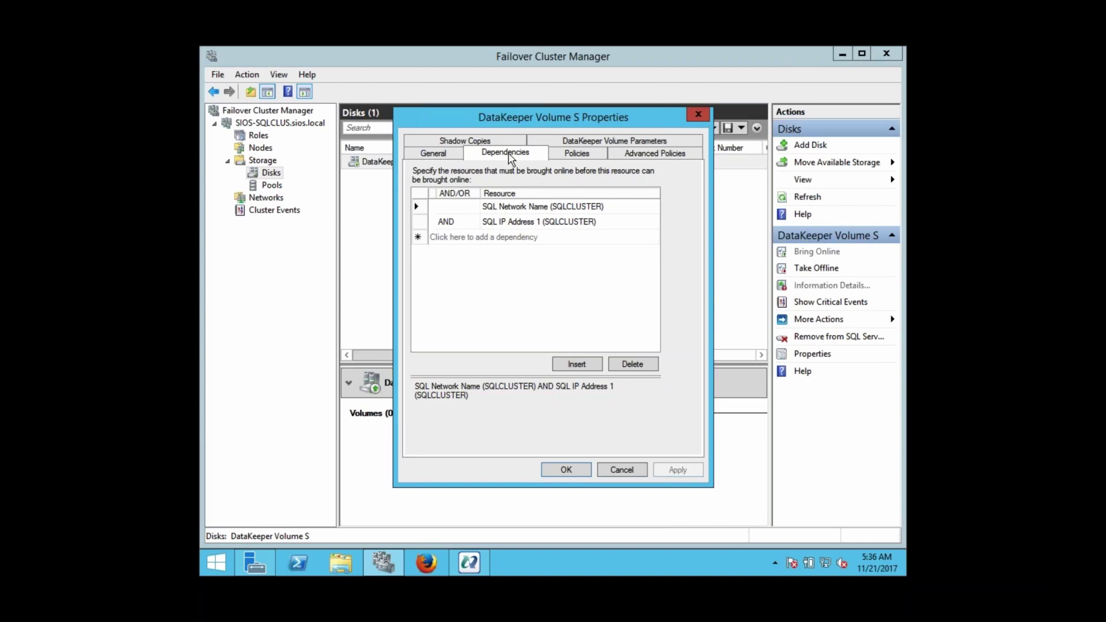
pyautogui.click(592, 141)
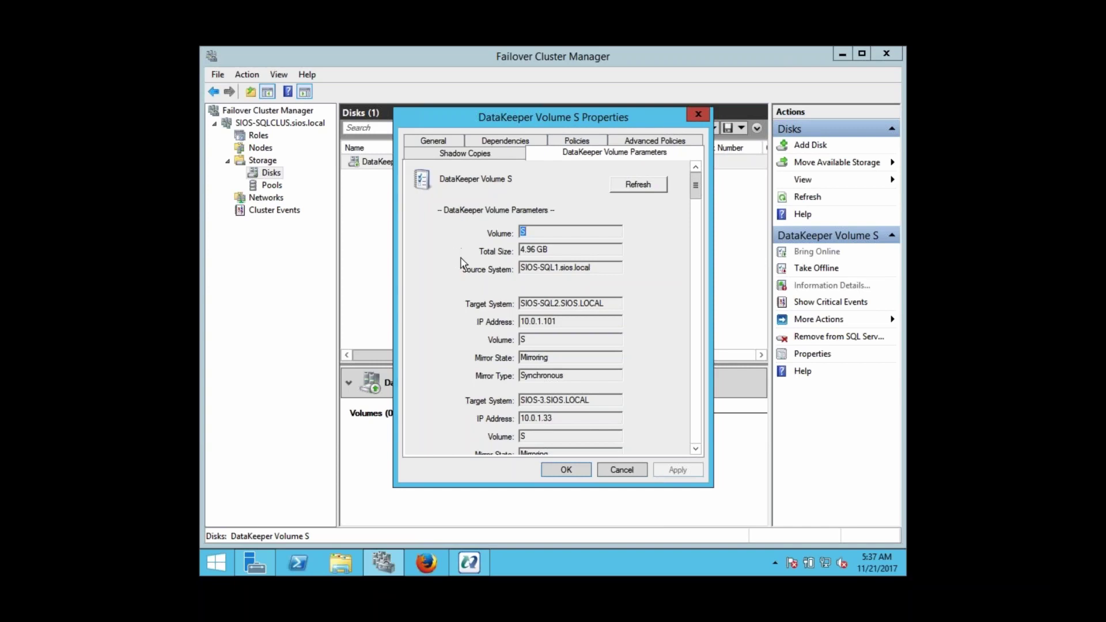
pyautogui.click(617, 469)
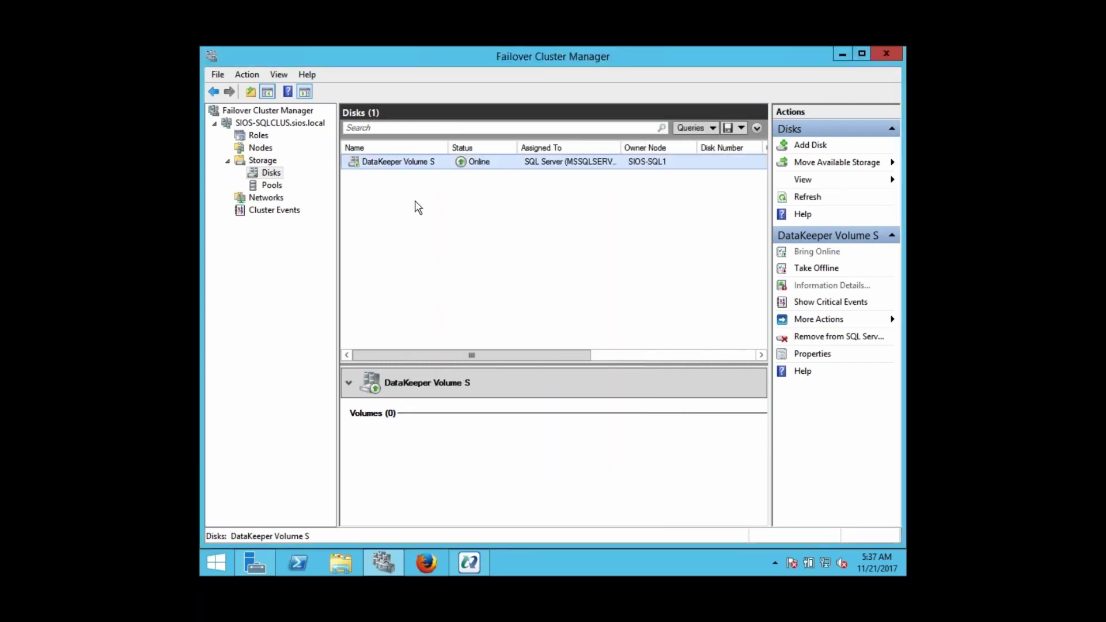
# Move the SQL Server (MSSQLSERVER) clustered role to the node SIOS-SQL2.
pyautogui.click(257, 136)
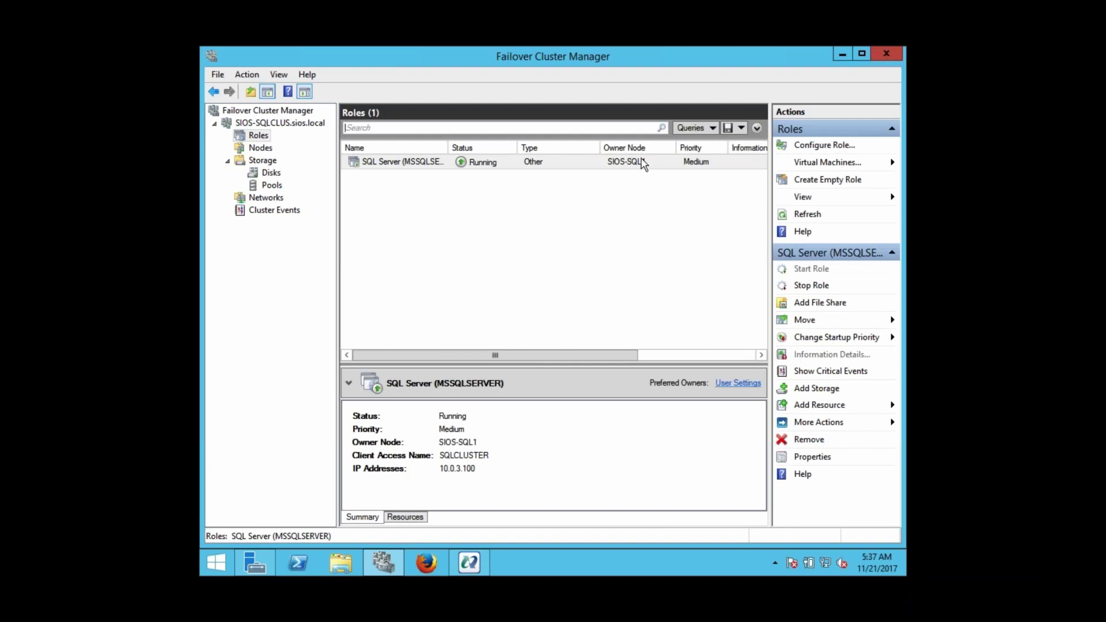
pyautogui.rightClick(407, 161)
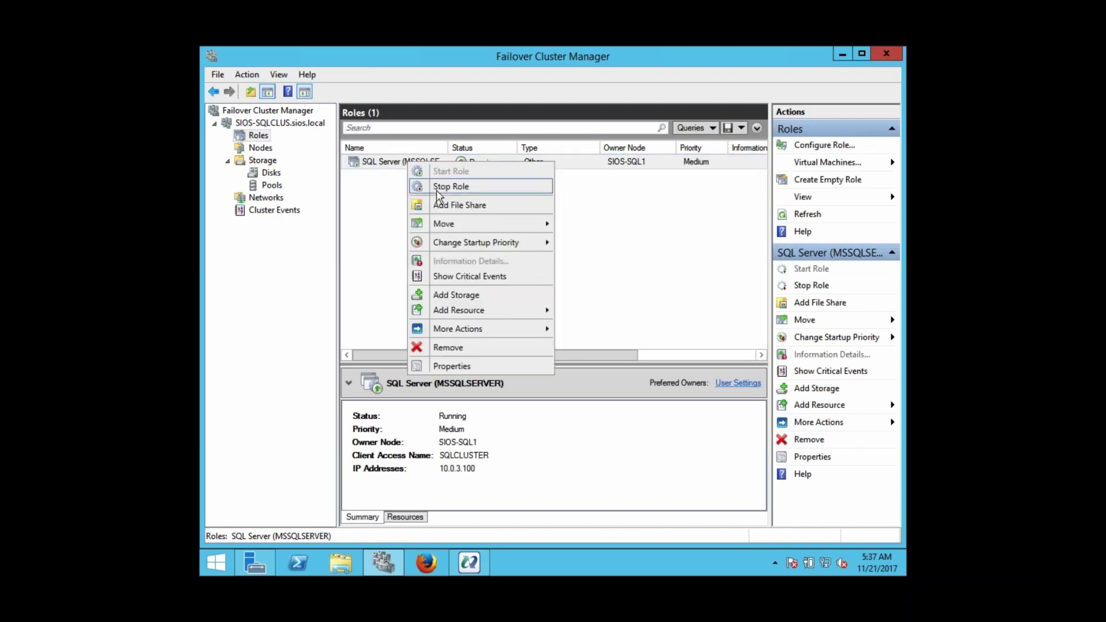
pyautogui.moveTo(479, 229)
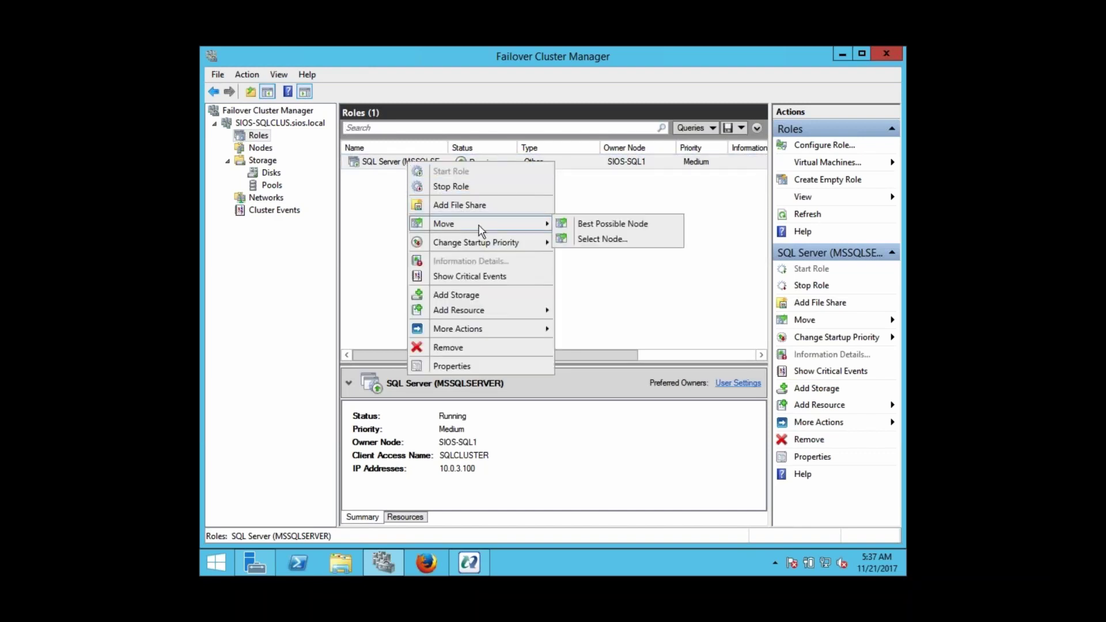
pyautogui.click(602, 239)
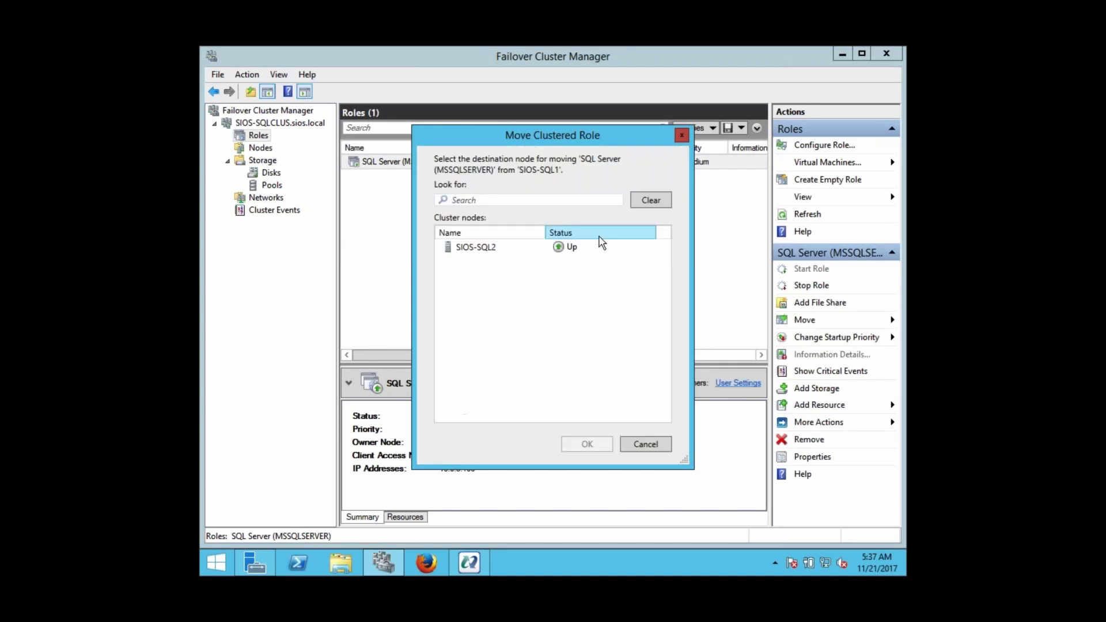
pyautogui.click(517, 249)
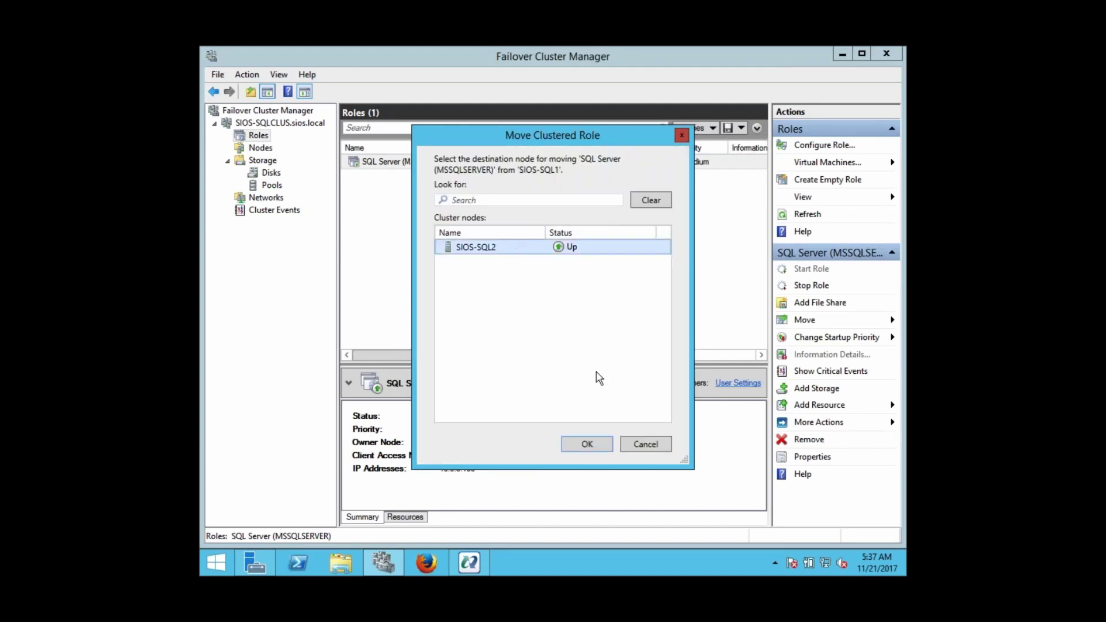
pyautogui.click(585, 445)
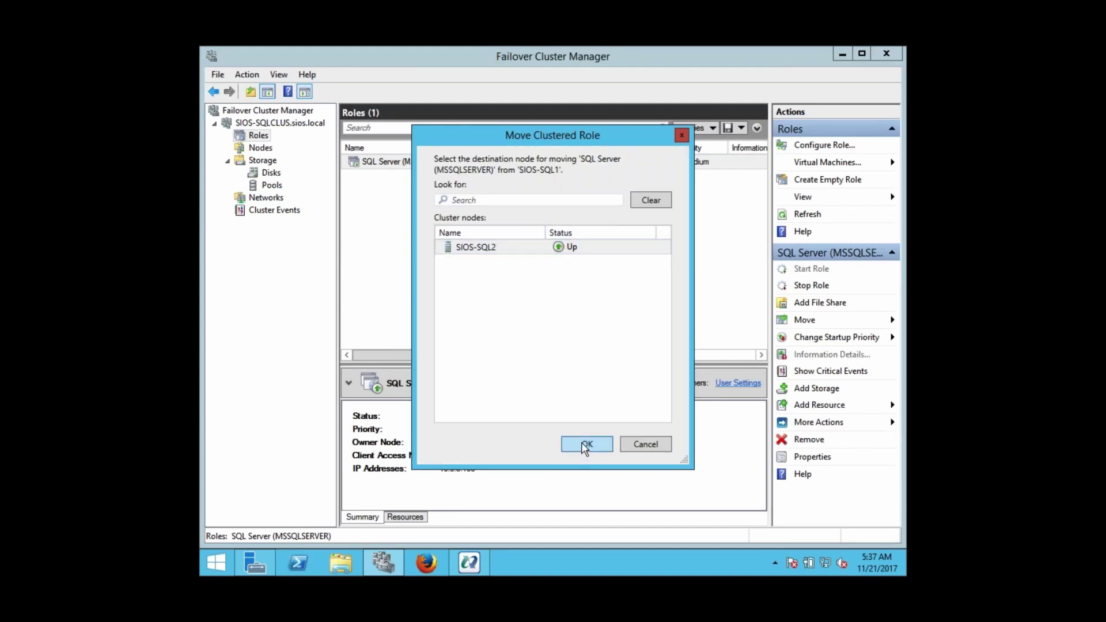
# Switch to DataKeeper and examine the mirrors of the SQL_CORP and Replicate E jobs.
pyautogui.click(469, 562)
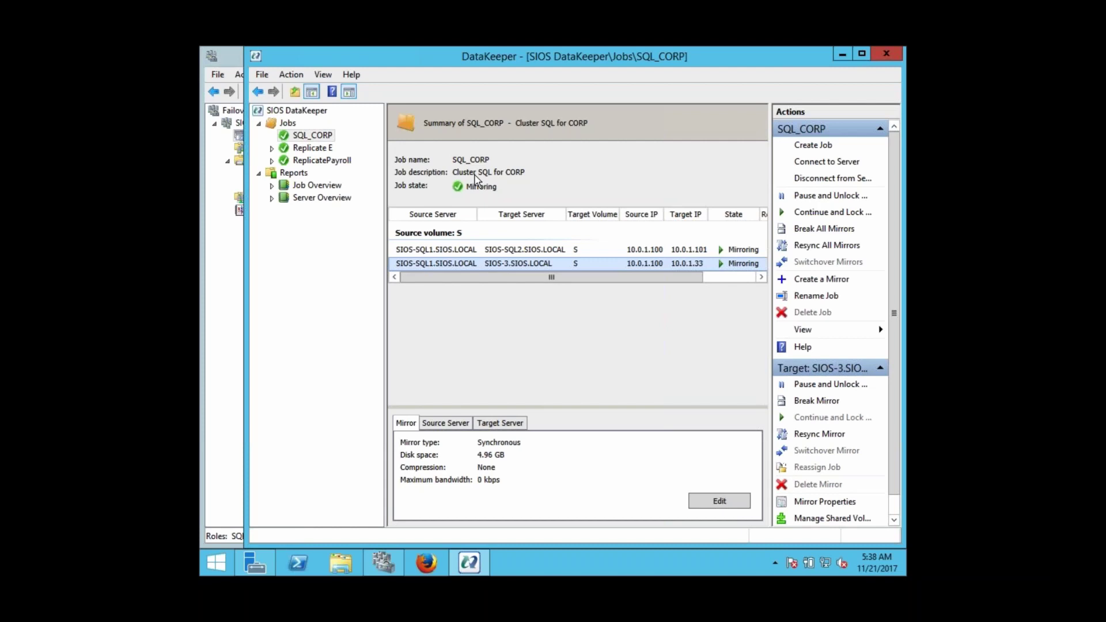
pyautogui.click(437, 249)
pyautogui.click(304, 138)
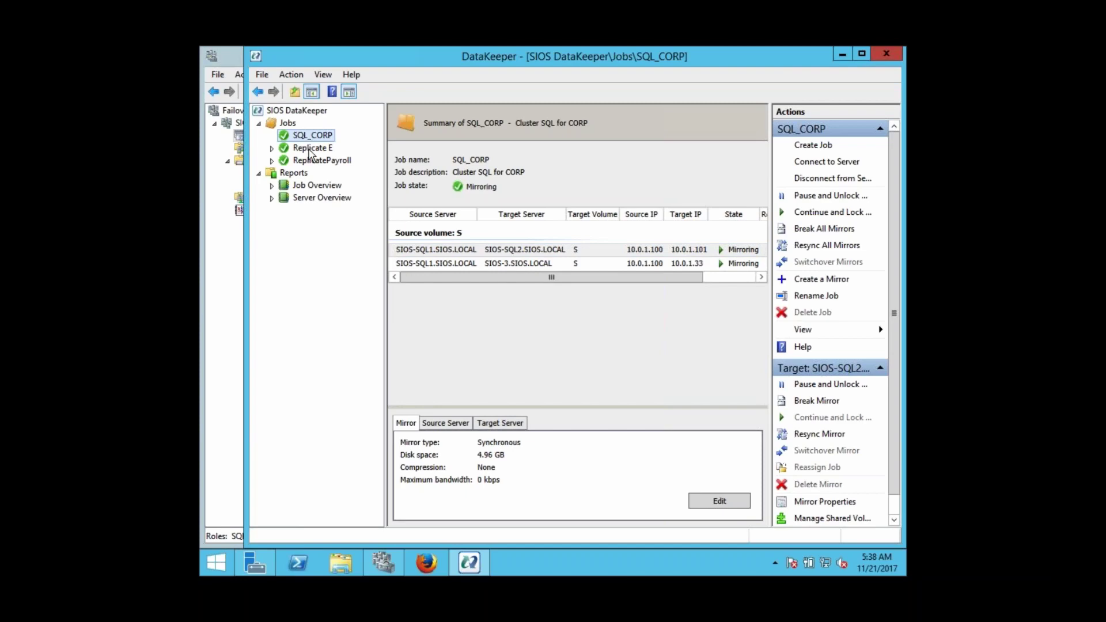
pyautogui.click(308, 150)
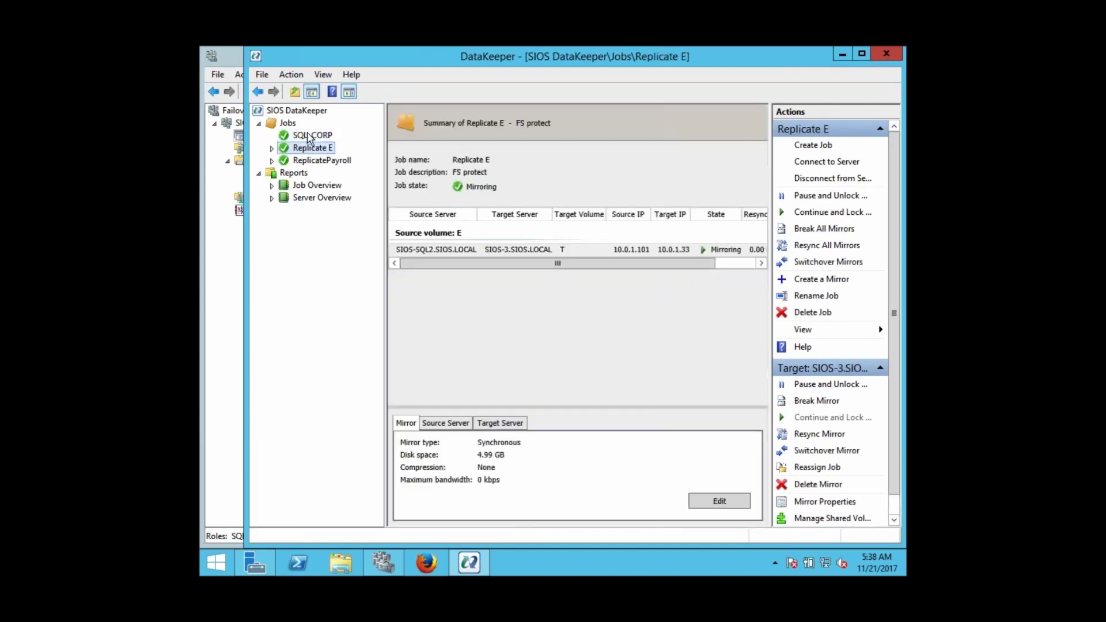
pyautogui.click(309, 139)
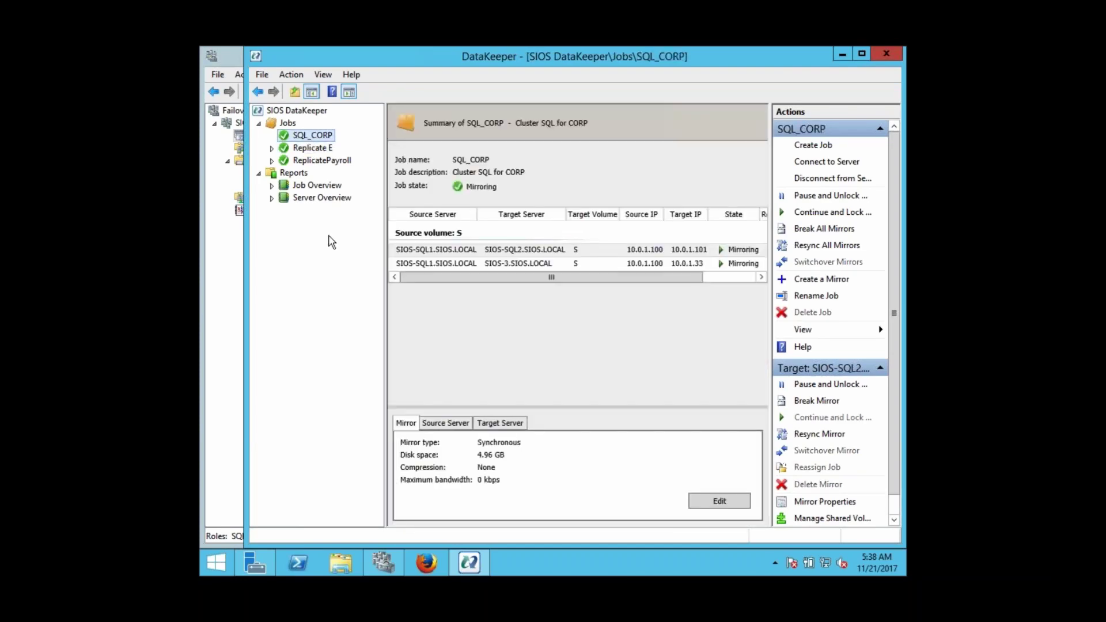
# Check the SQL Server role's status and owner node in Failover Cluster Manager, and the SQL_CORP mirrors' source server in DataKeeper.
pyautogui.click(223, 275)
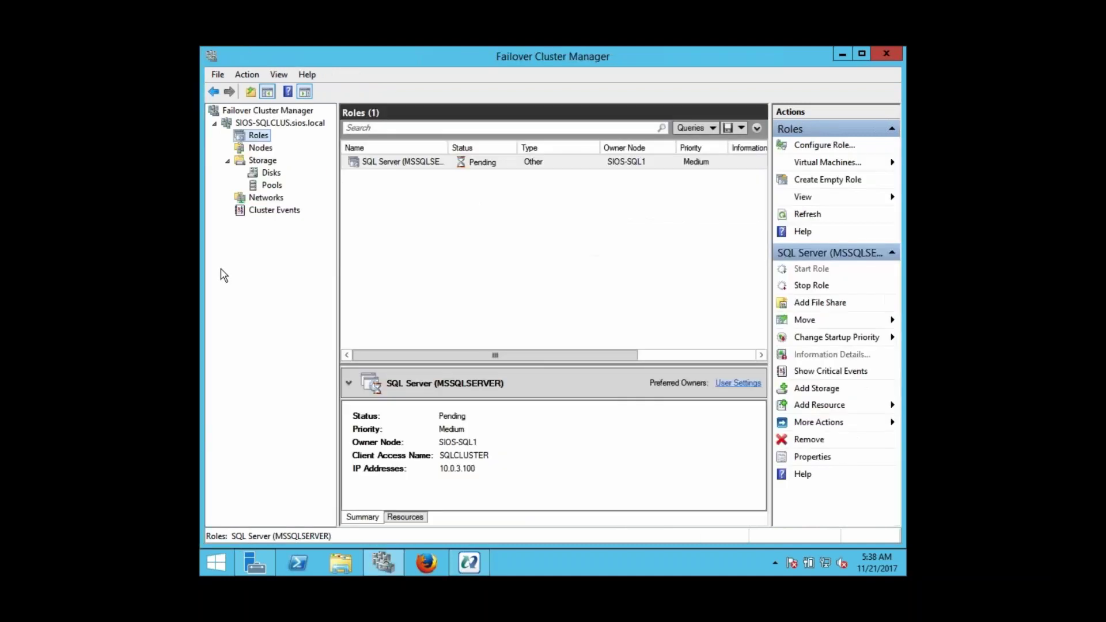
pyautogui.click(425, 161)
pyautogui.rightClick(425, 162)
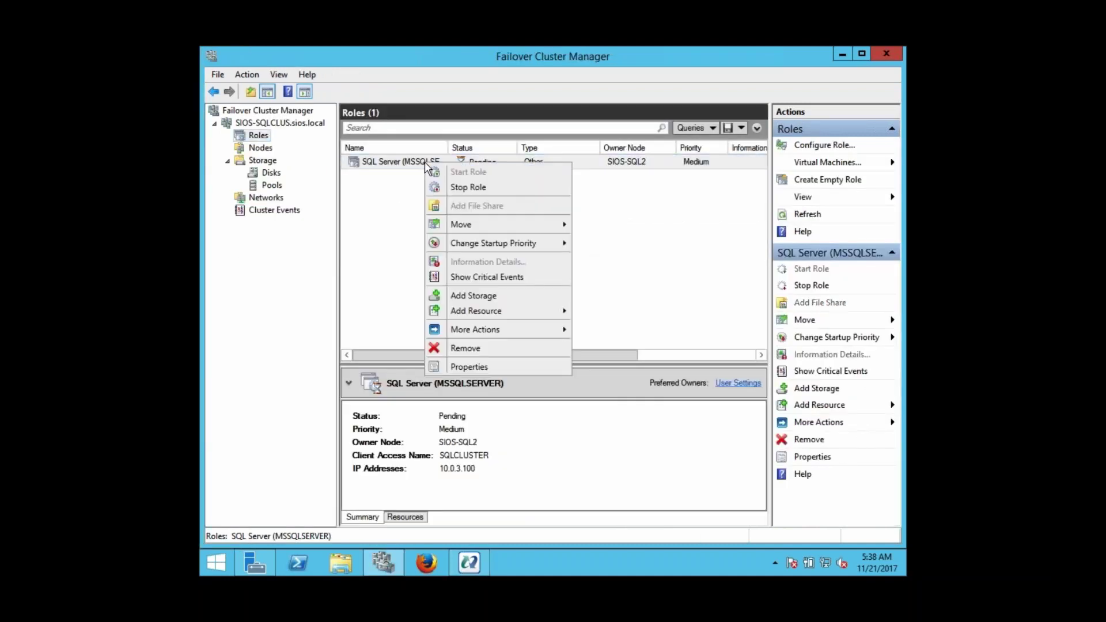
pyautogui.click(384, 238)
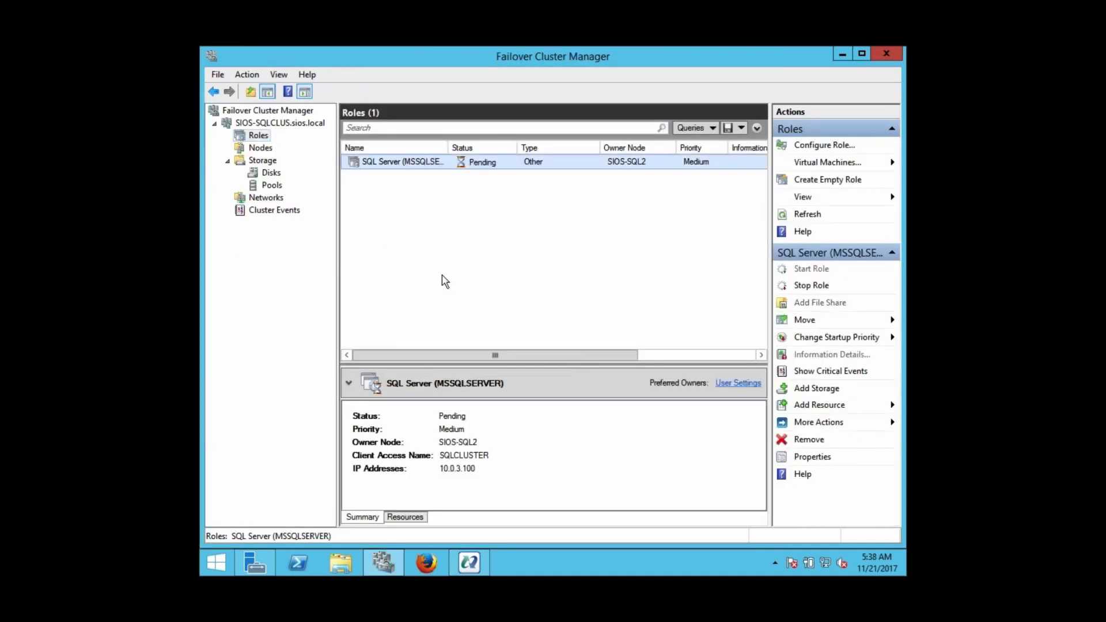
pyautogui.click(470, 564)
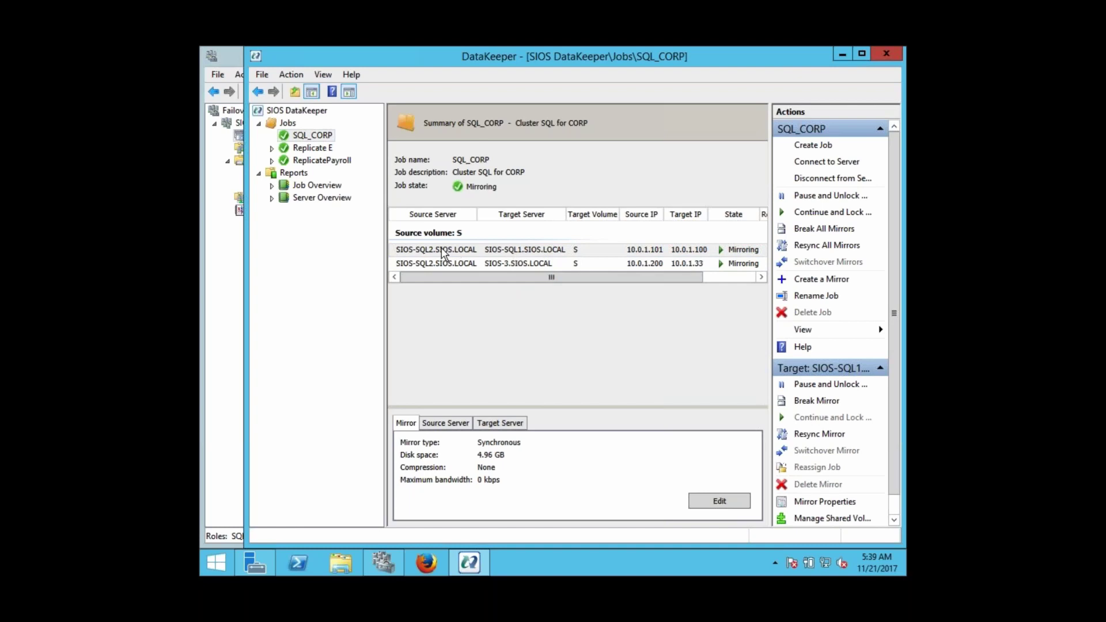
pyautogui.click(229, 262)
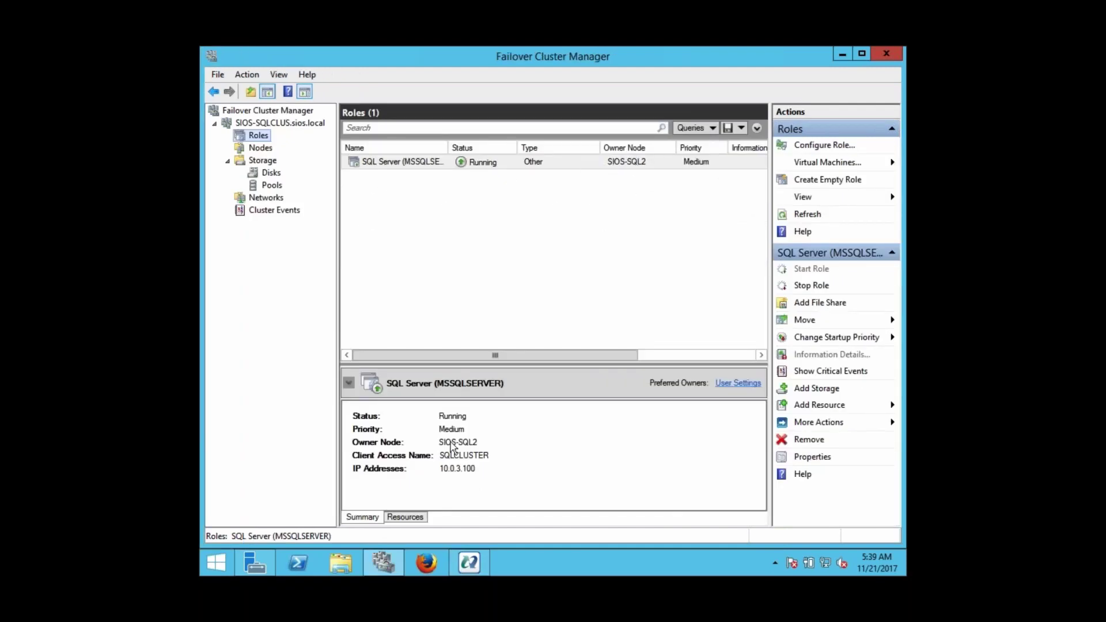
# Check the SQL_CORP mirrors in DataKeeper, and move the SQL Server (MSSQLSERVER) role to the node SIOS-SQL1 in Failover Cluster Manager.
pyautogui.click(468, 563)
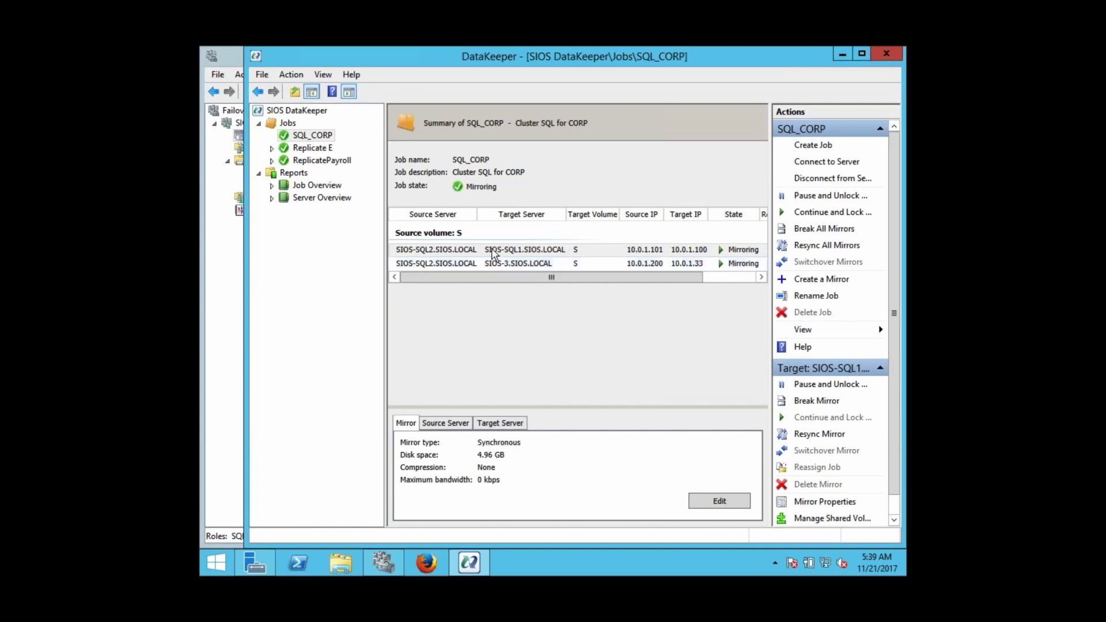
pyautogui.click(234, 260)
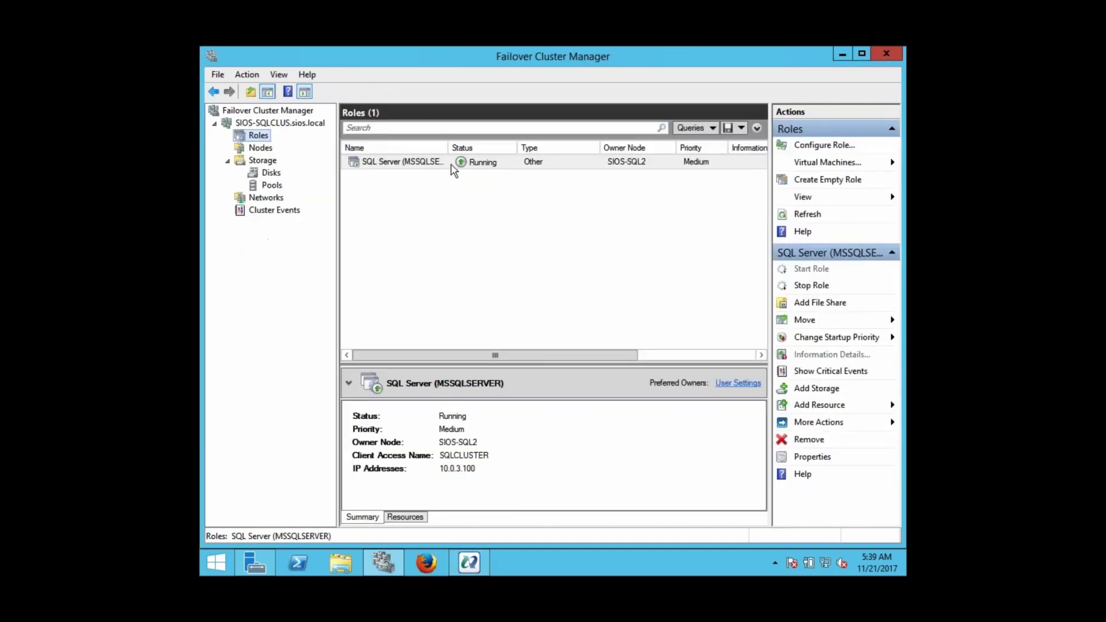
pyautogui.rightClick(472, 163)
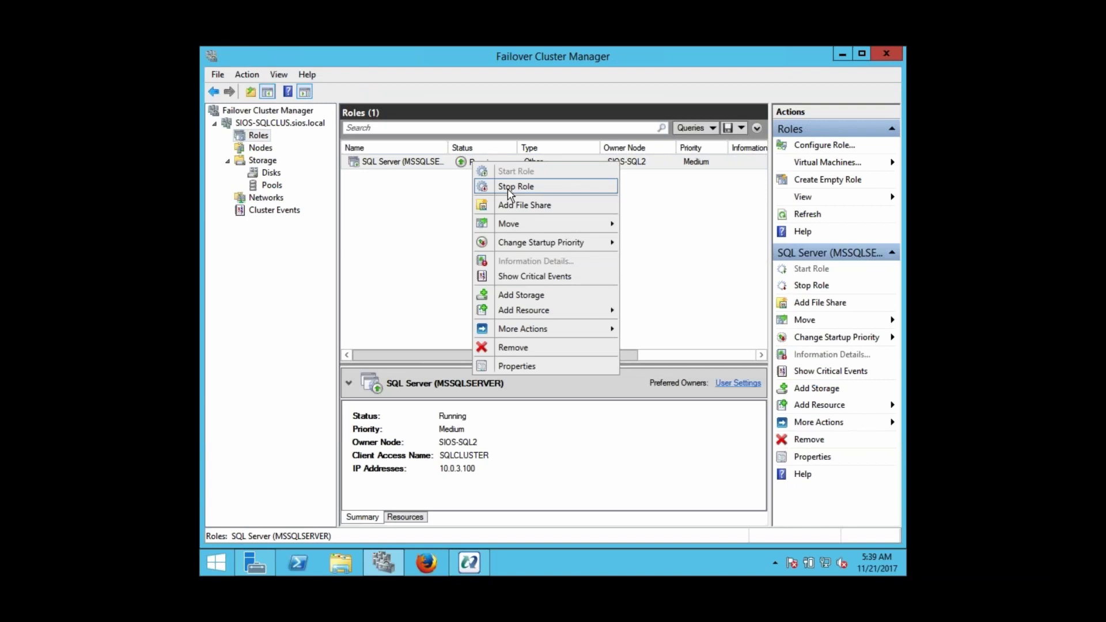
pyautogui.moveTo(581, 228)
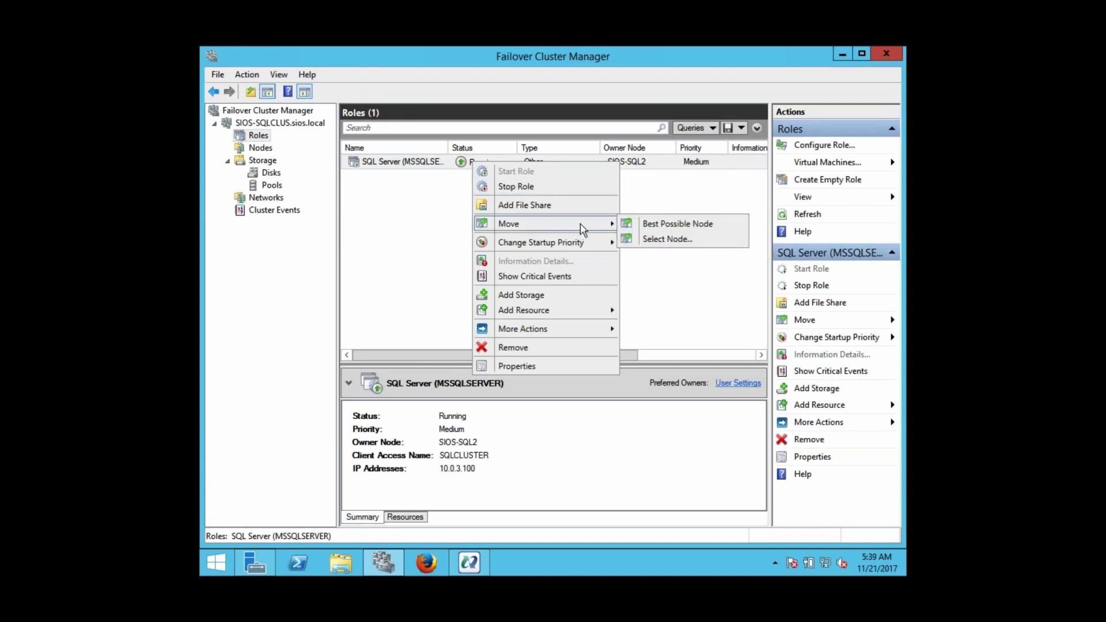
pyautogui.click(670, 239)
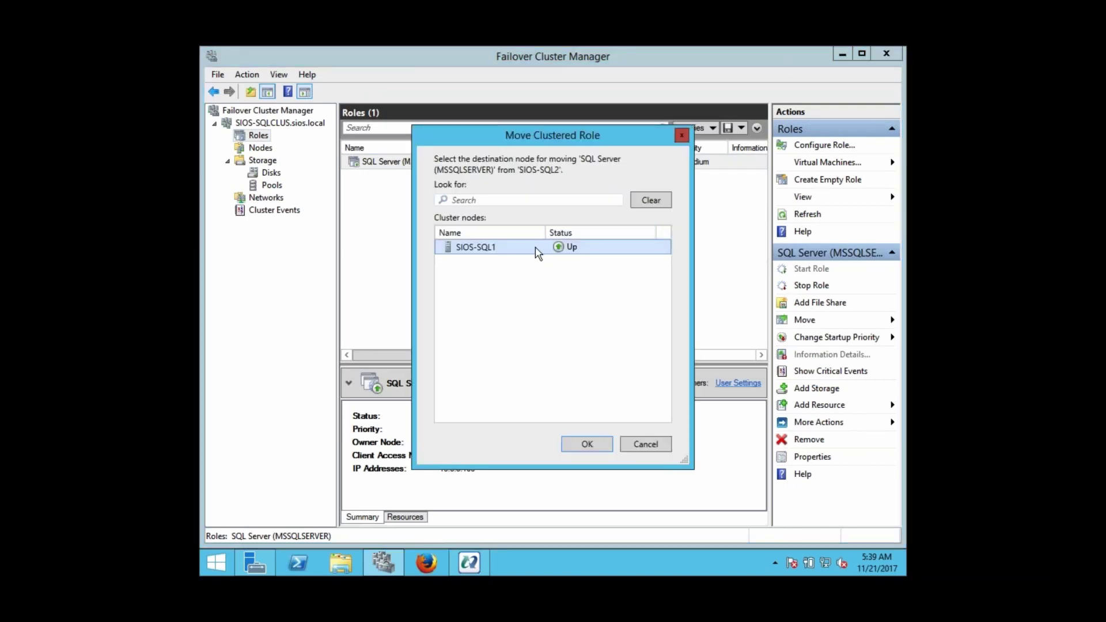
pyautogui.click(583, 450)
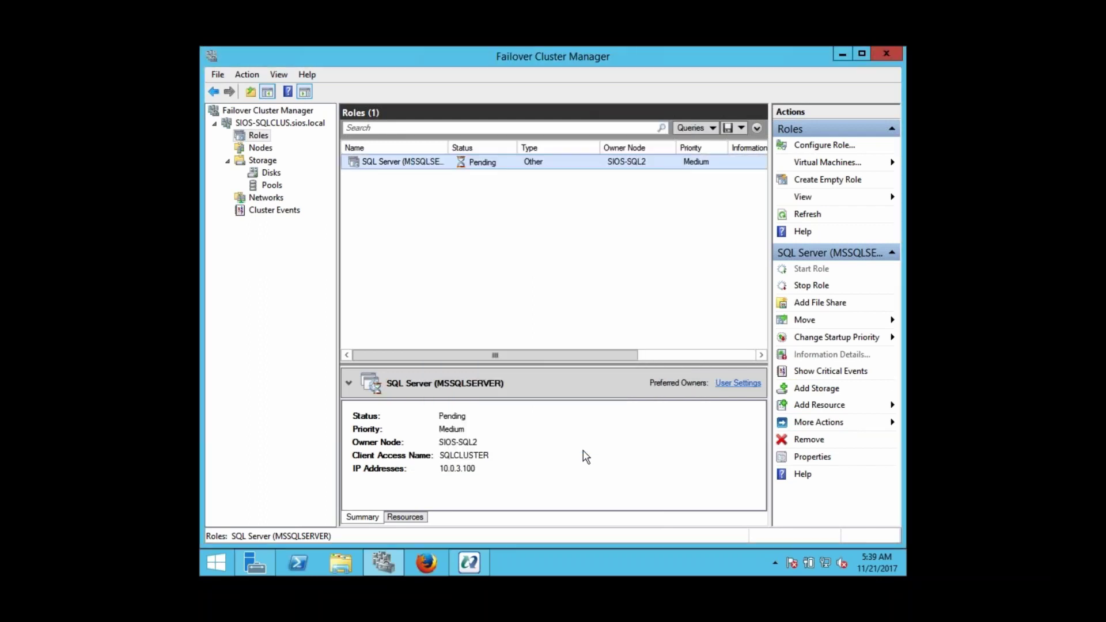
# Examine the ReplicatePayroll and SQL_CORP mirrors in DataKeeper, and check the SQL Server role's status and owner node in Failover Cluster Manager.
pyautogui.click(469, 562)
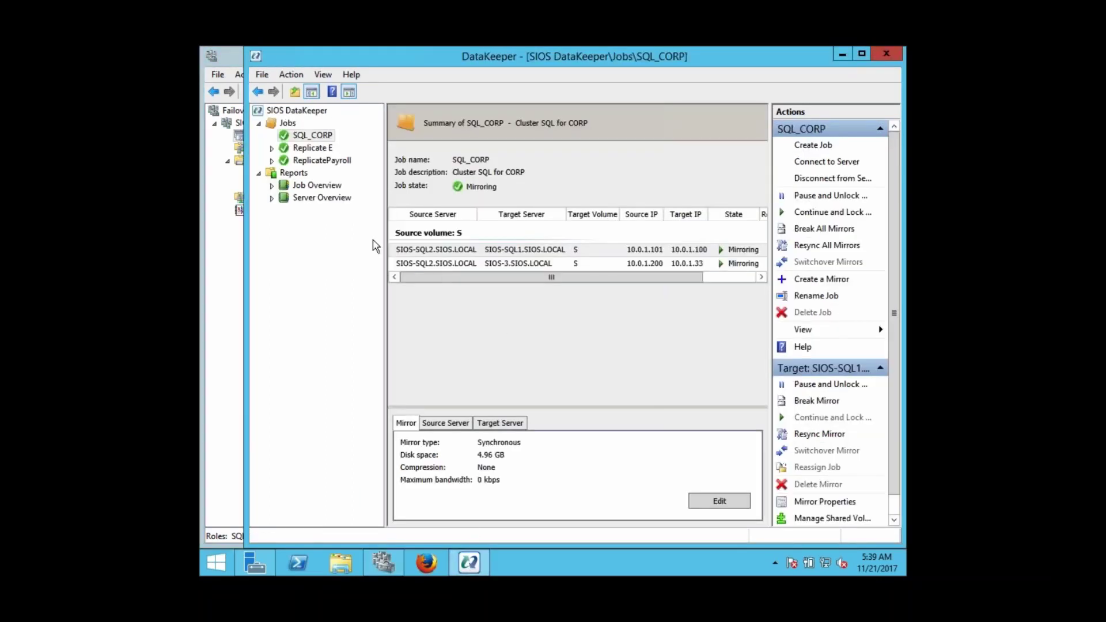
pyautogui.click(316, 161)
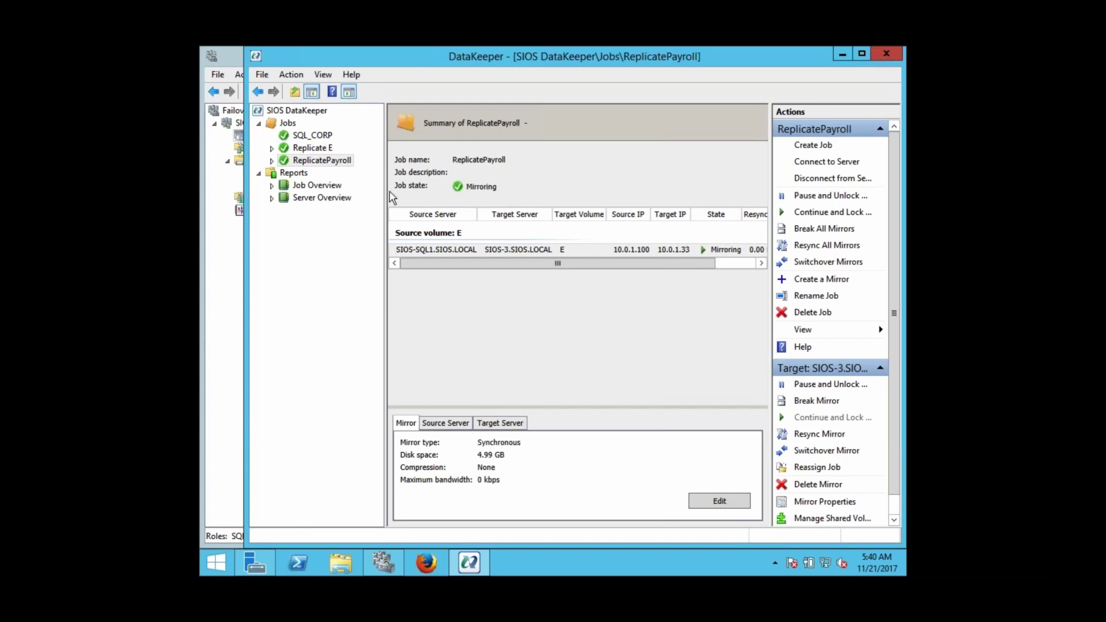
pyautogui.click(302, 136)
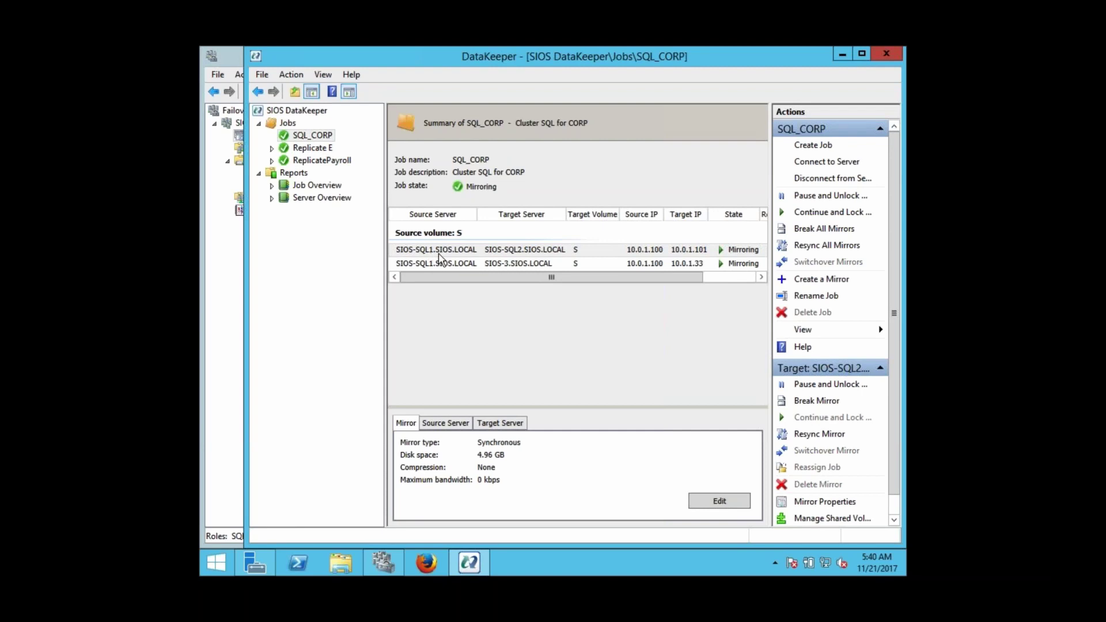
pyautogui.click(325, 261)
pyautogui.click(231, 257)
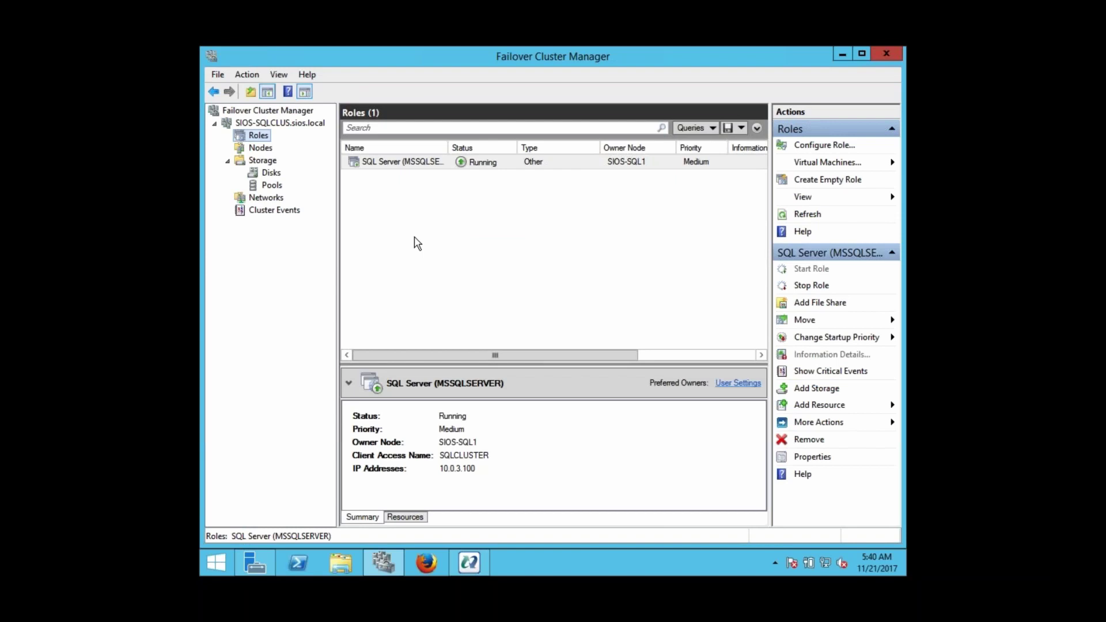
pyautogui.click(411, 267)
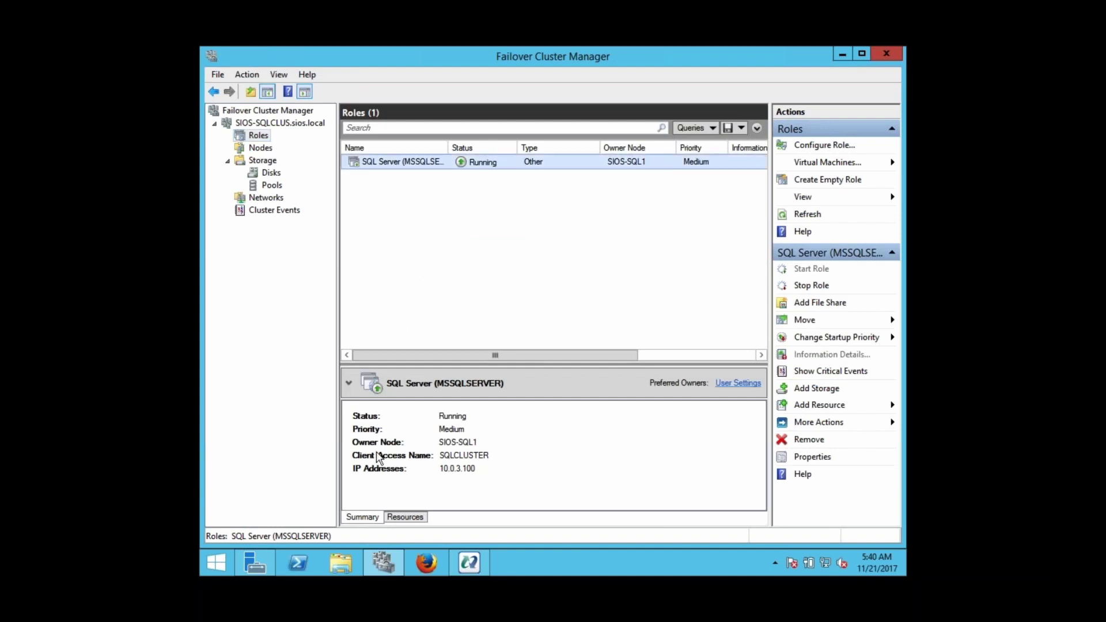
# Switch to Server Manager and take disk 1 of SIOS-SQL1 offline.
pyautogui.click(249, 563)
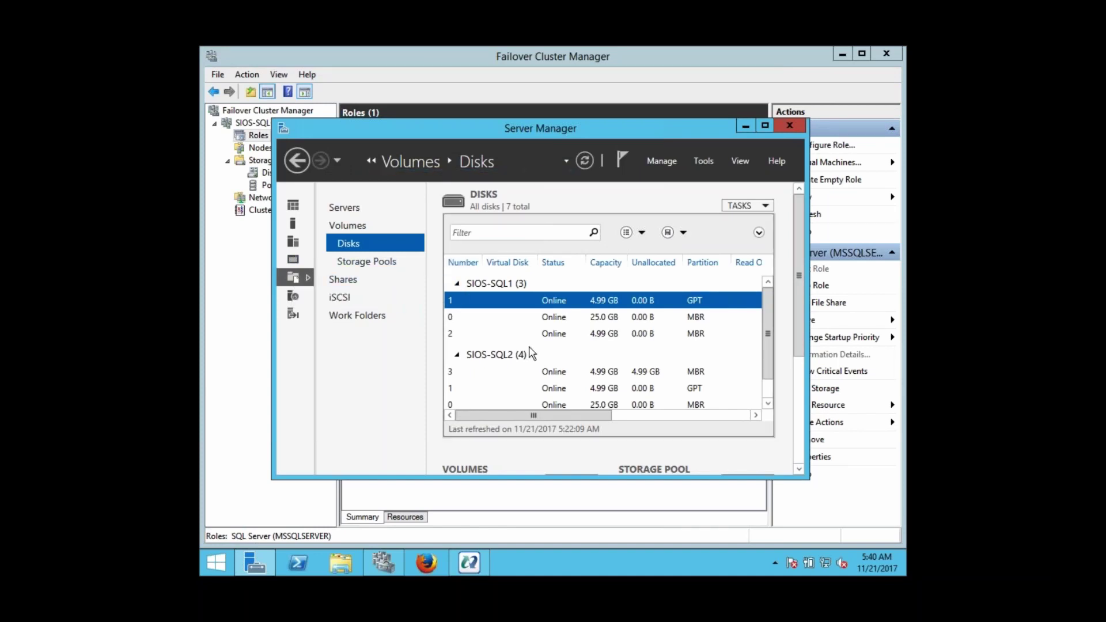
pyautogui.rightClick(510, 299)
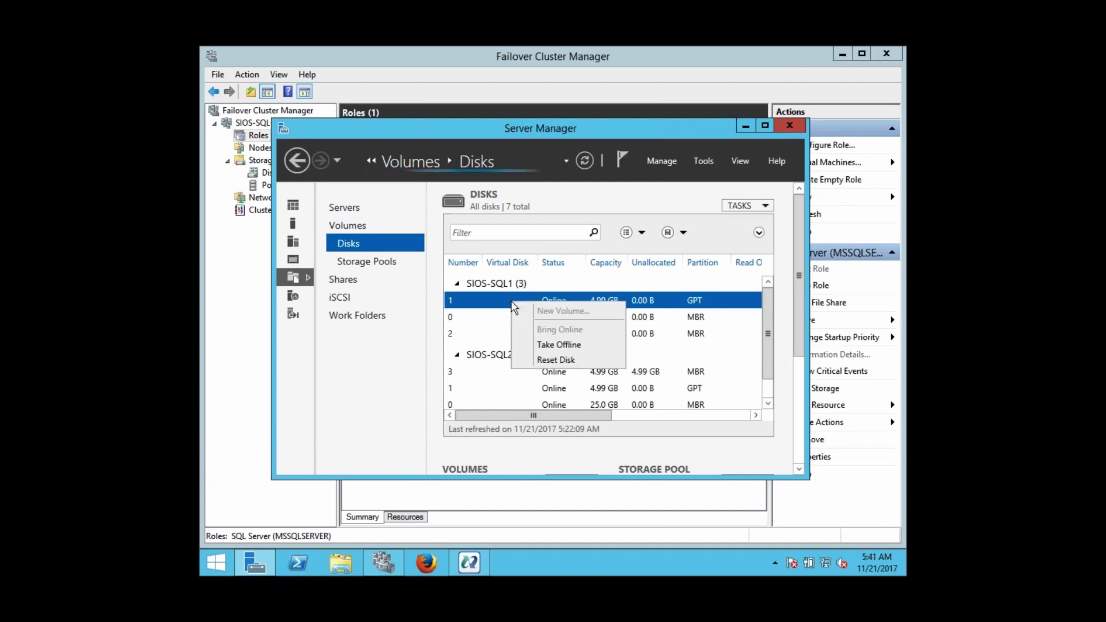
pyautogui.click(586, 345)
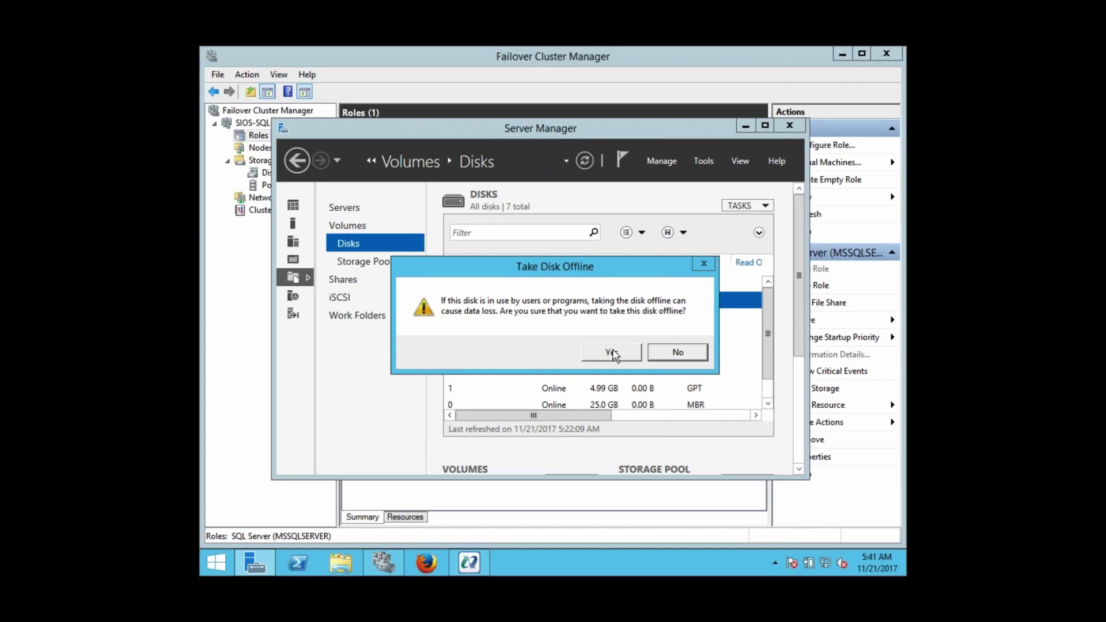
pyautogui.click(615, 353)
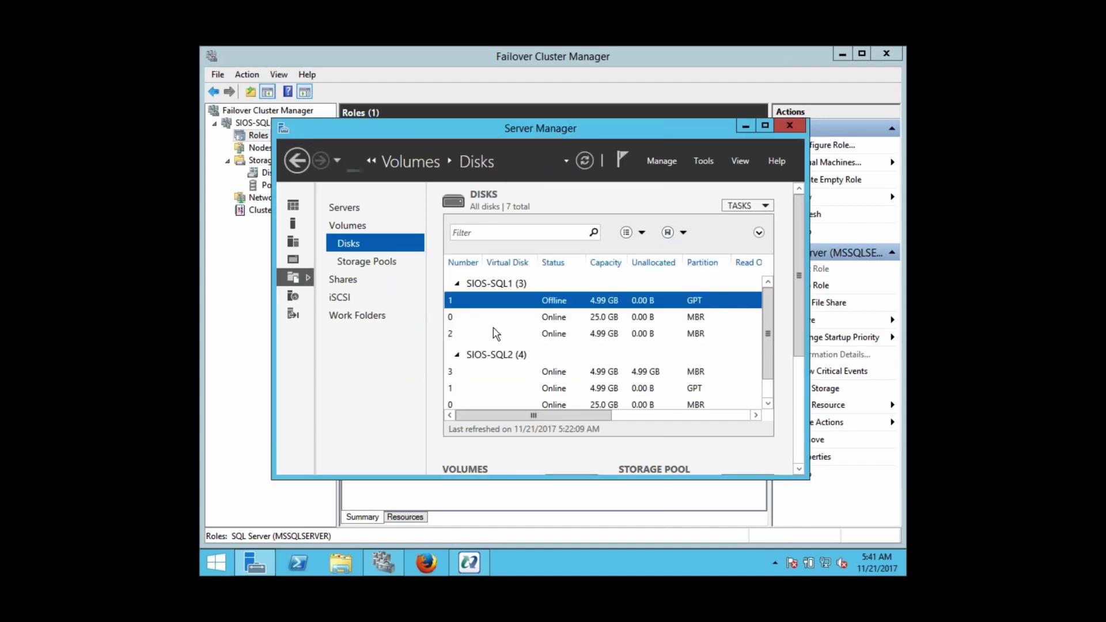
# Monitor the SQL Server role's failover in Failover Cluster Manager and the state of the SQL_CORP mirrors in DataKeeper.
pyautogui.click(225, 321)
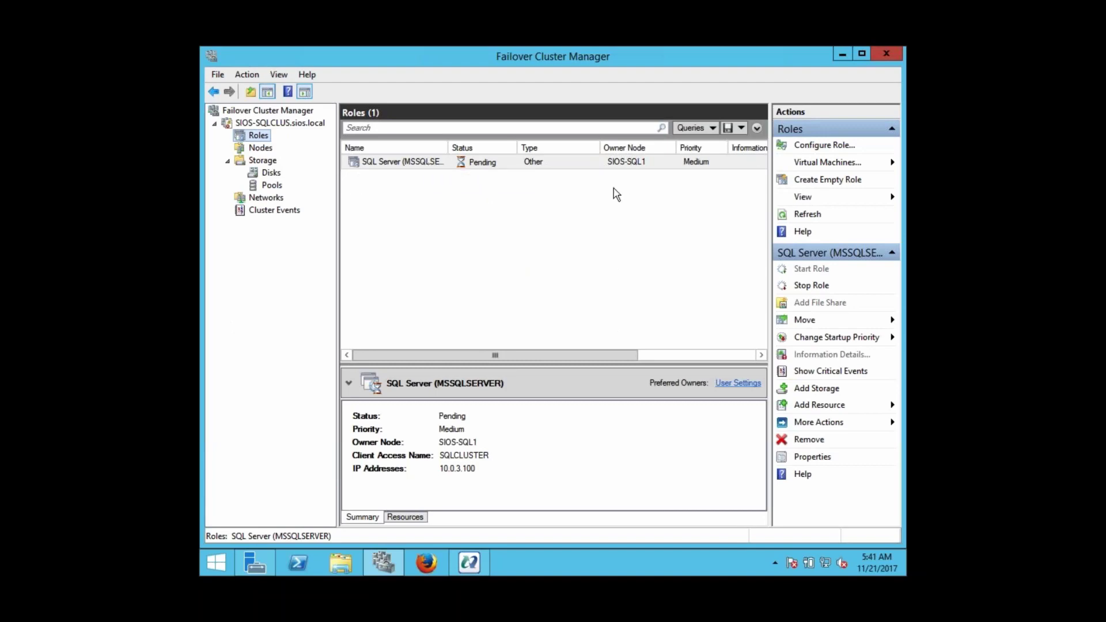
pyautogui.click(464, 562)
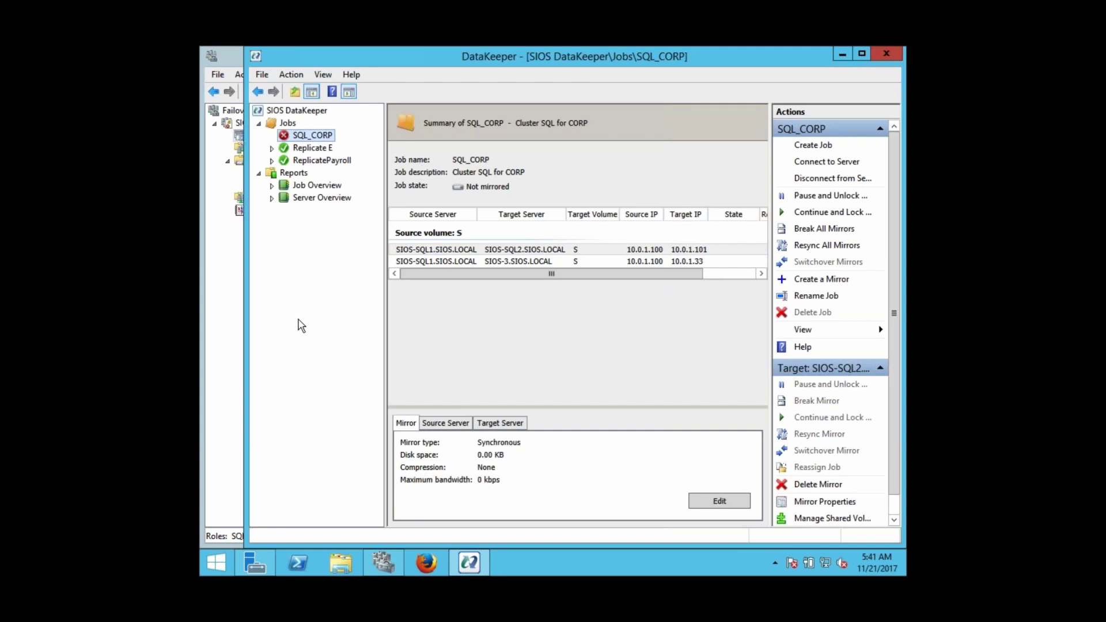
pyautogui.click(229, 311)
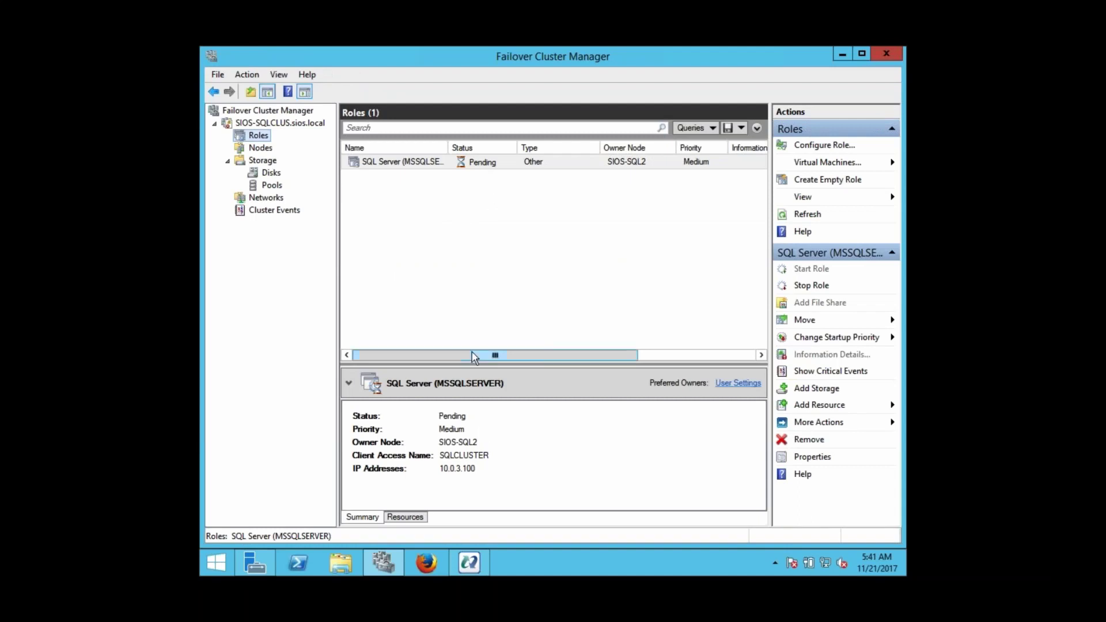
pyautogui.click(476, 563)
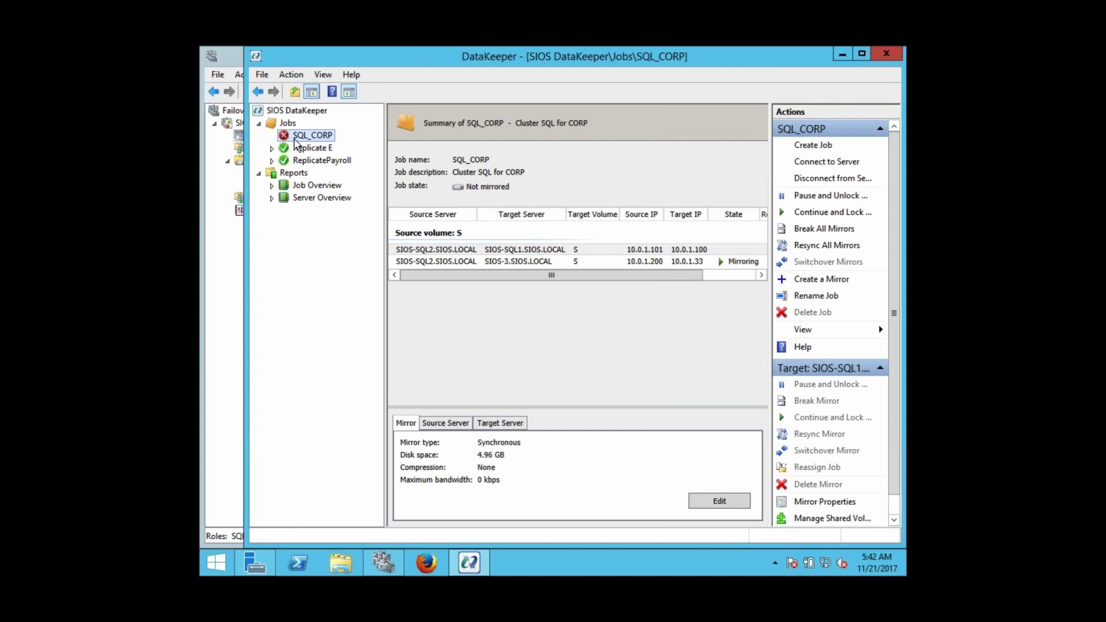
pyautogui.click(434, 252)
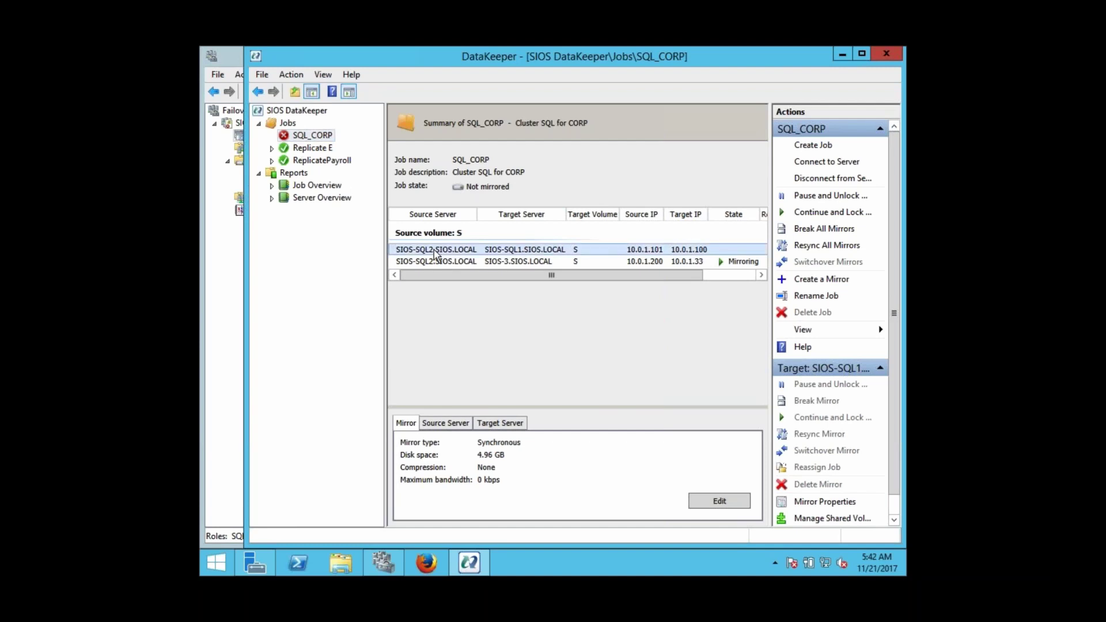
pyautogui.click(236, 312)
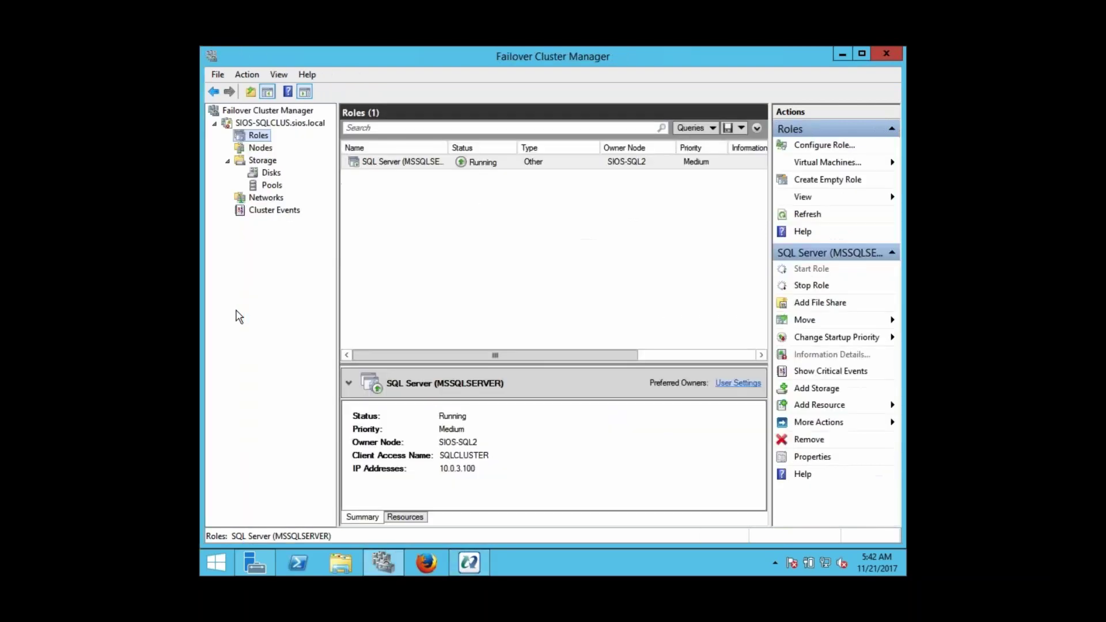
# Switch to Server Manager and bring disk 1 of SIOS-SQL1 back online.
pyautogui.click(261, 562)
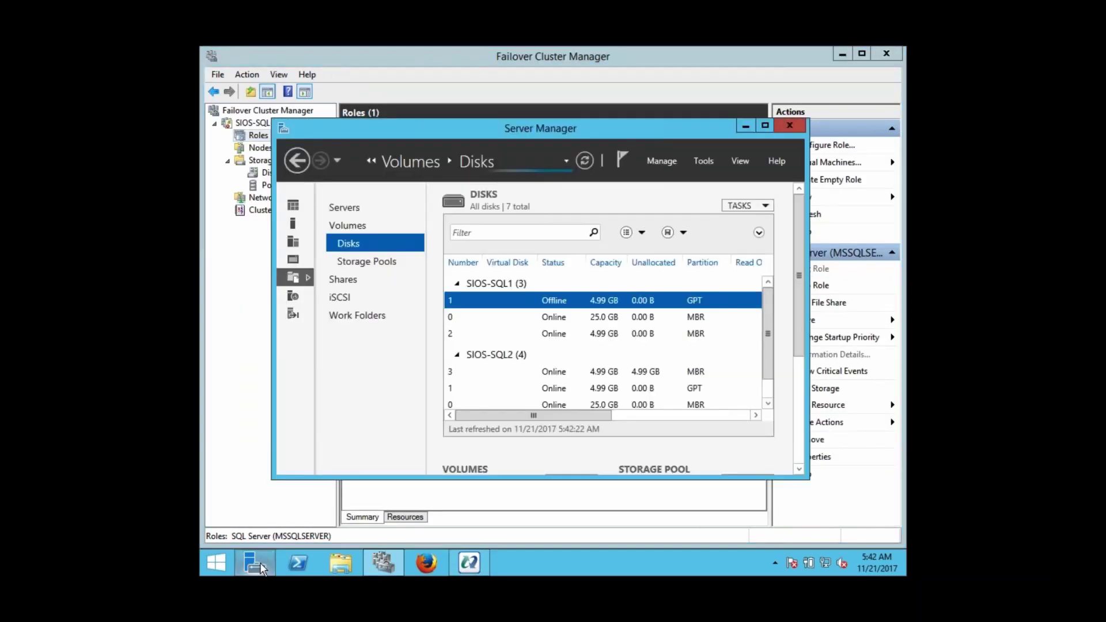
pyautogui.rightClick(482, 307)
pyautogui.click(528, 328)
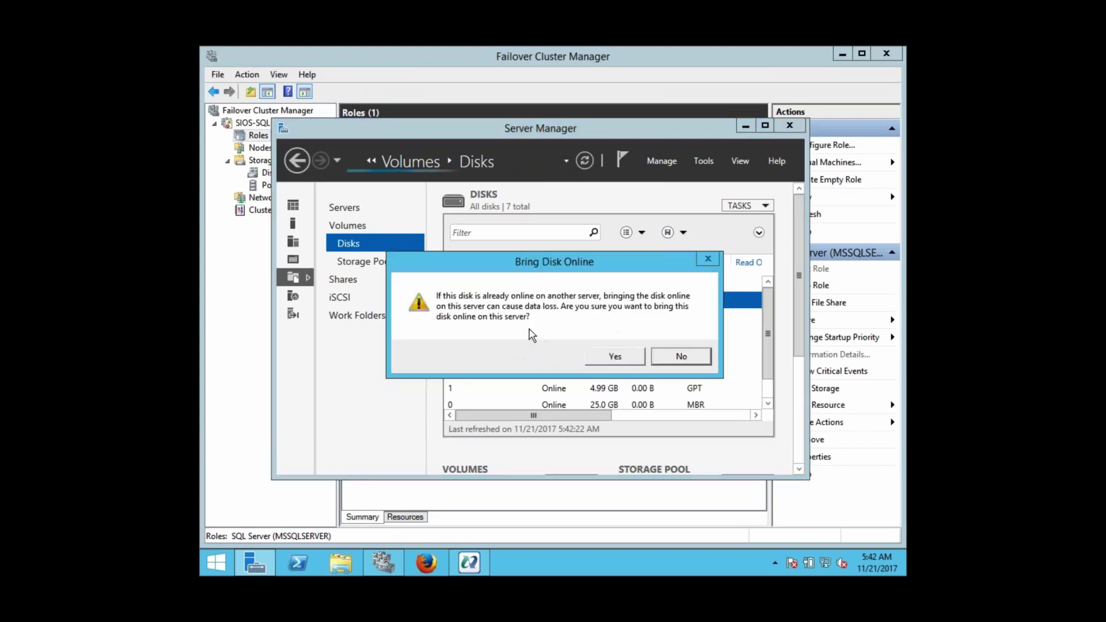
pyautogui.click(640, 357)
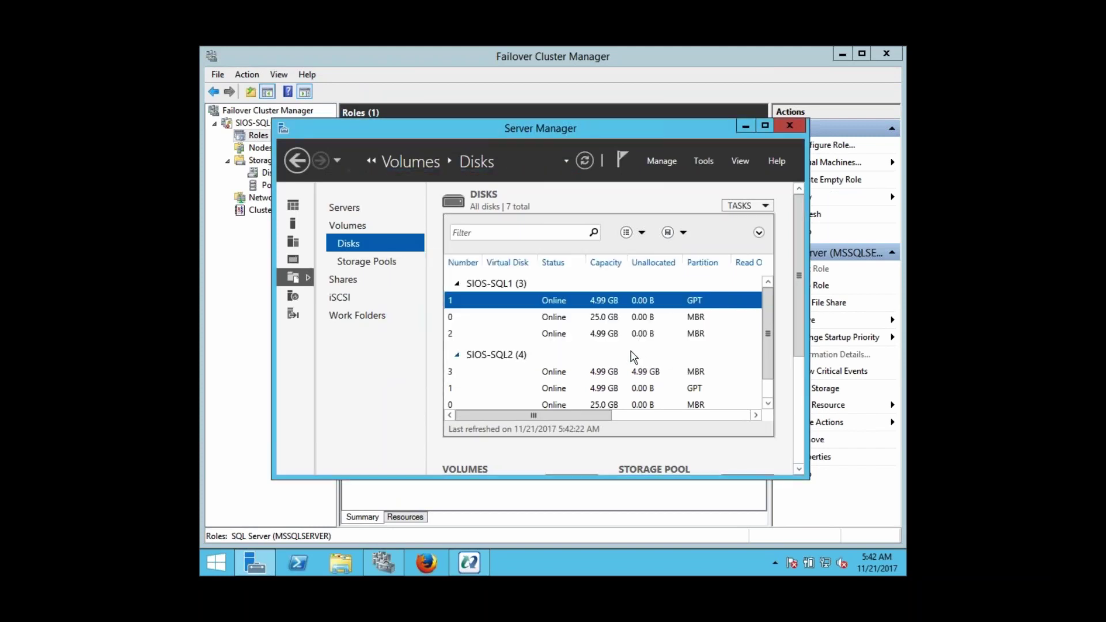
# Check the SQL Server role in Failover Cluster Manager and the SQL_CORP job's mirror state in DataKeeper after the disk's return.
pyautogui.click(238, 285)
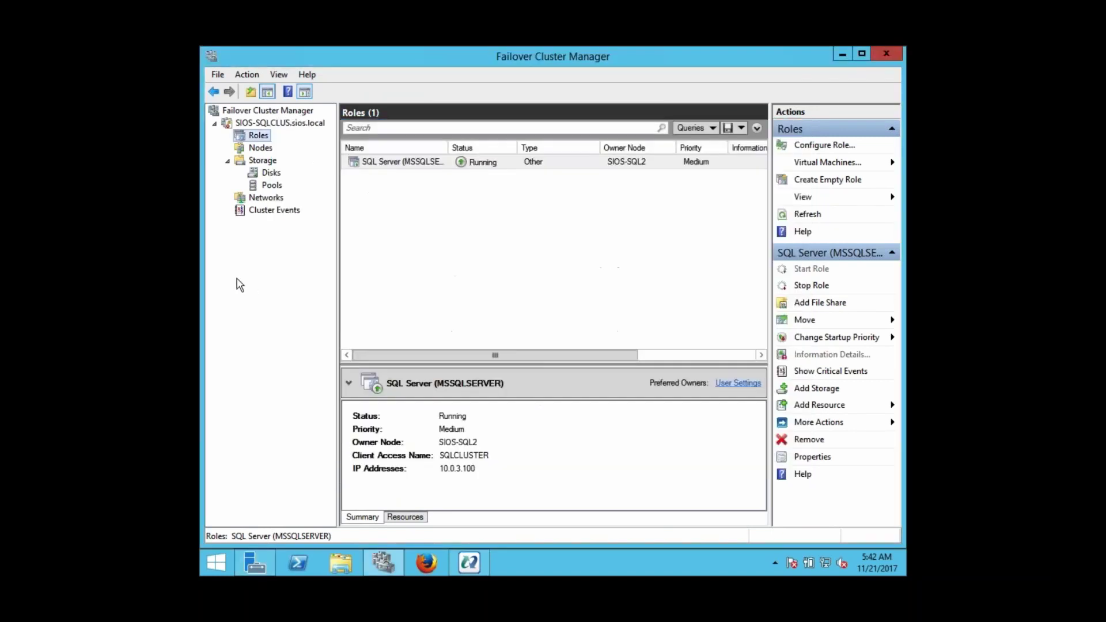
pyautogui.click(410, 230)
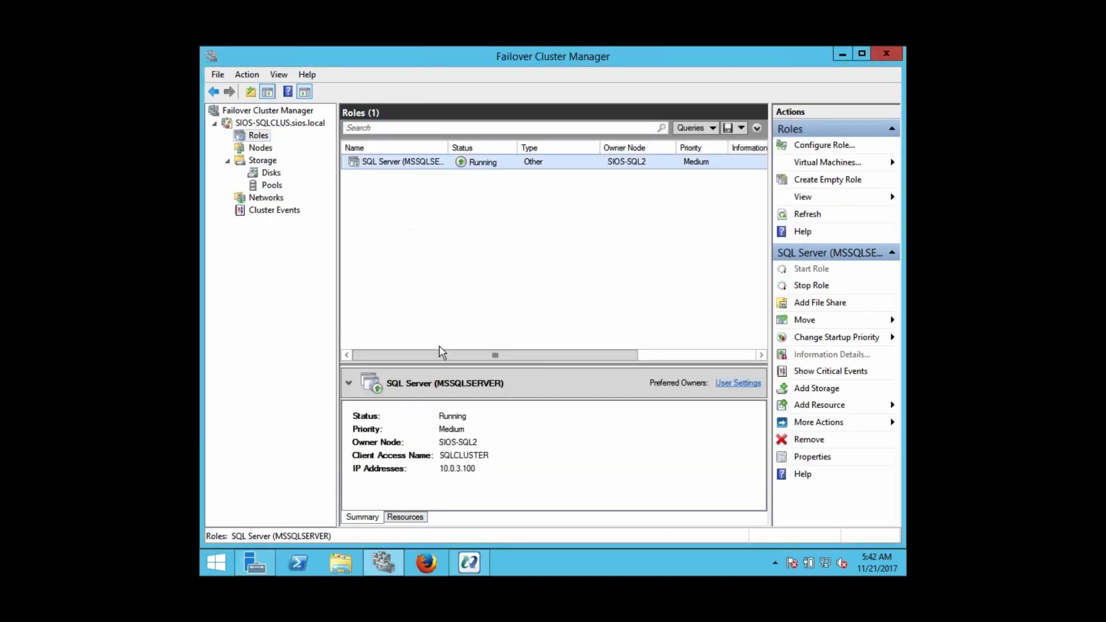
pyautogui.click(470, 564)
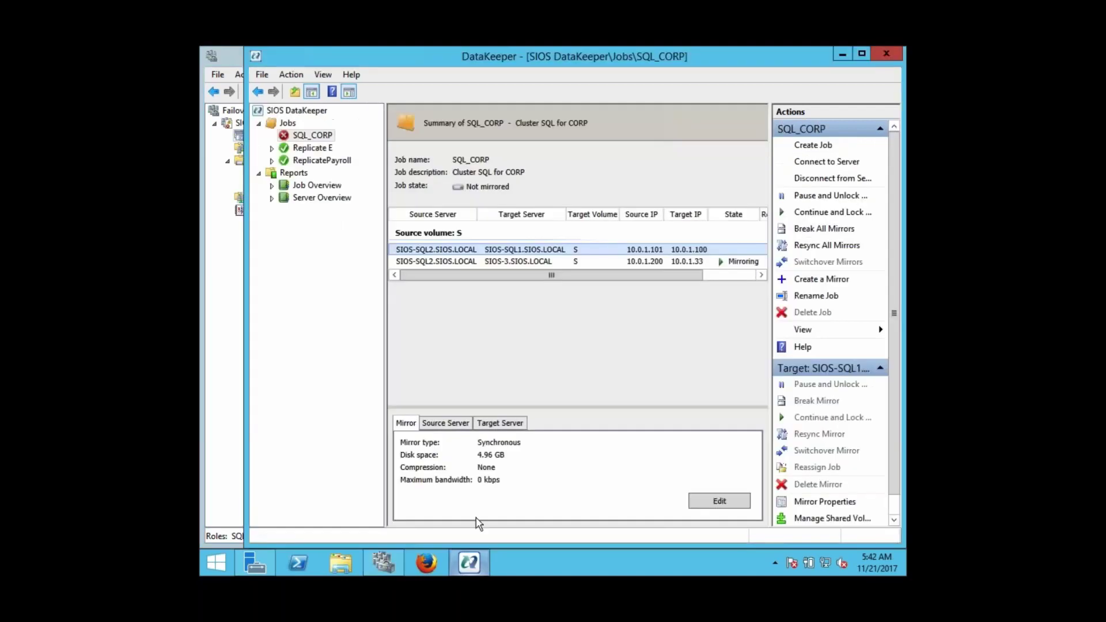
pyautogui.click(314, 134)
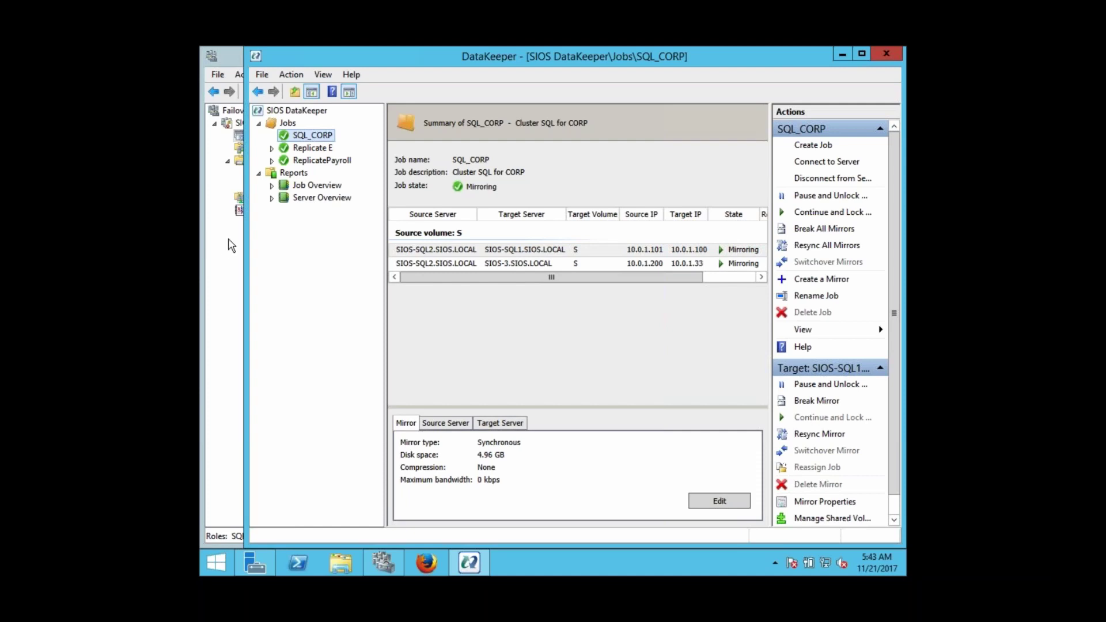
# Move the SQL Server (MSSQLSERVER) role back to SIOS-SQL1 in Failover Cluster Manager and check the SQL_CORP mirrors in DataKeeper.
pyautogui.click(229, 242)
pyautogui.click(411, 164)
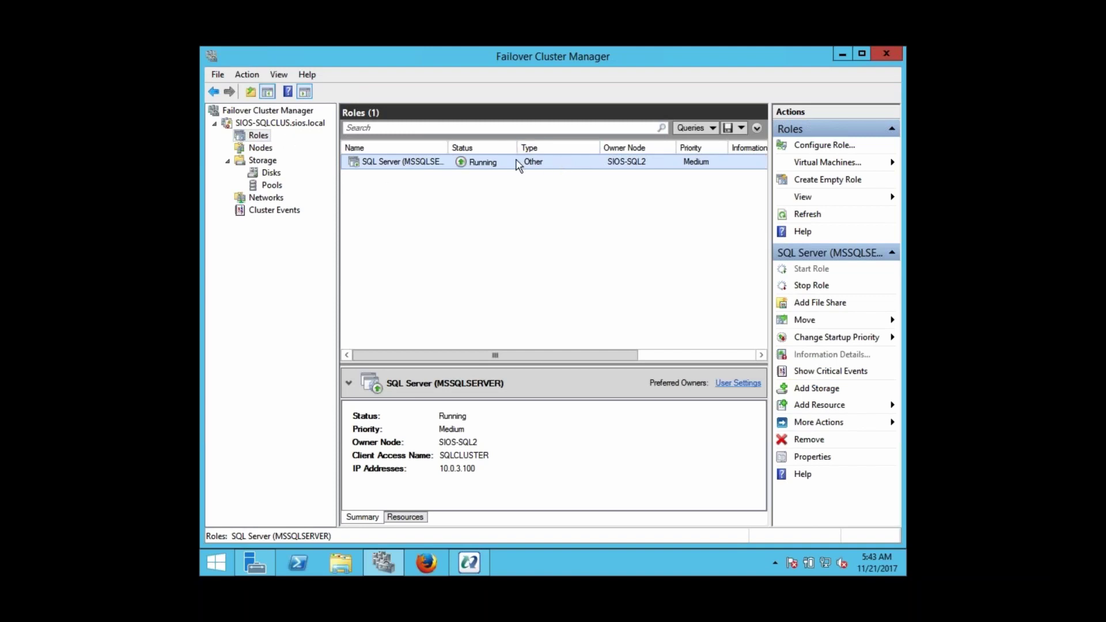
pyautogui.rightClick(552, 166)
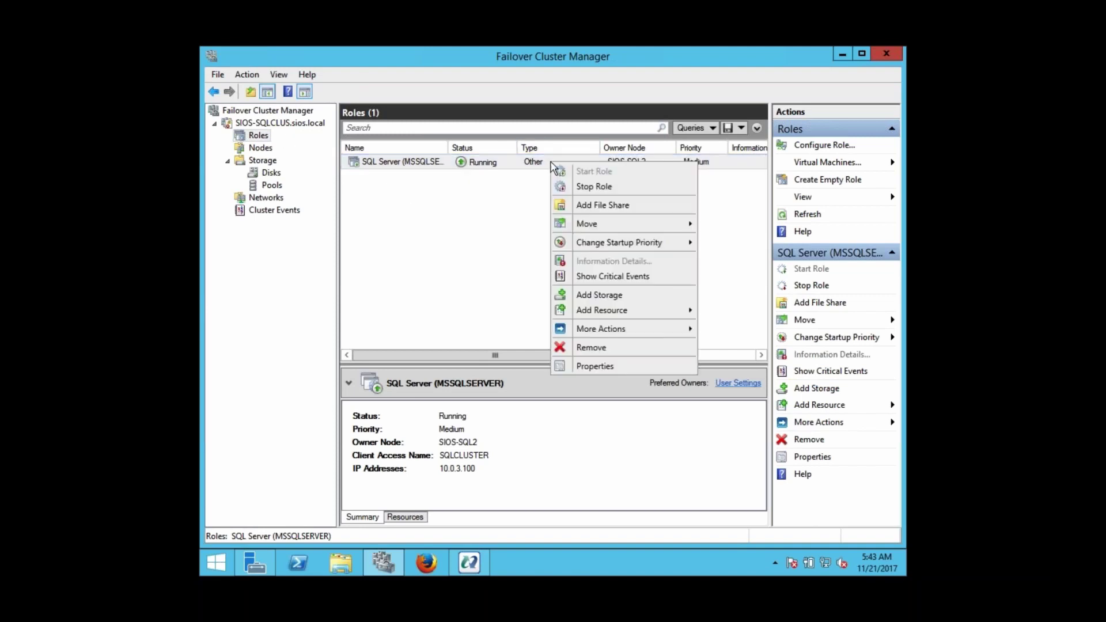
pyautogui.moveTo(614, 229)
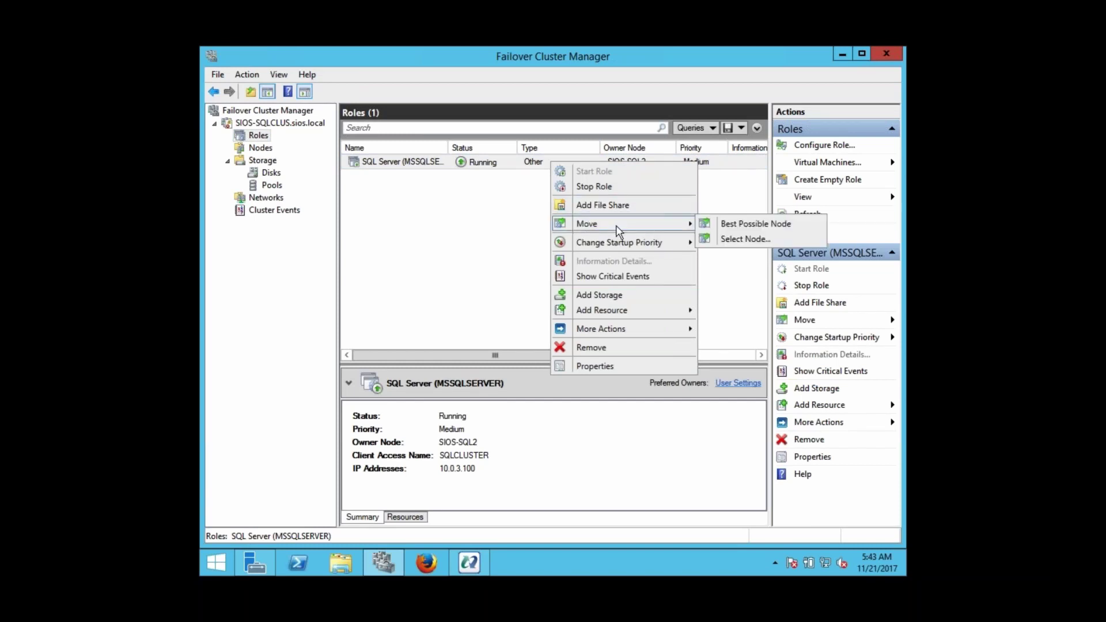
pyautogui.click(755, 240)
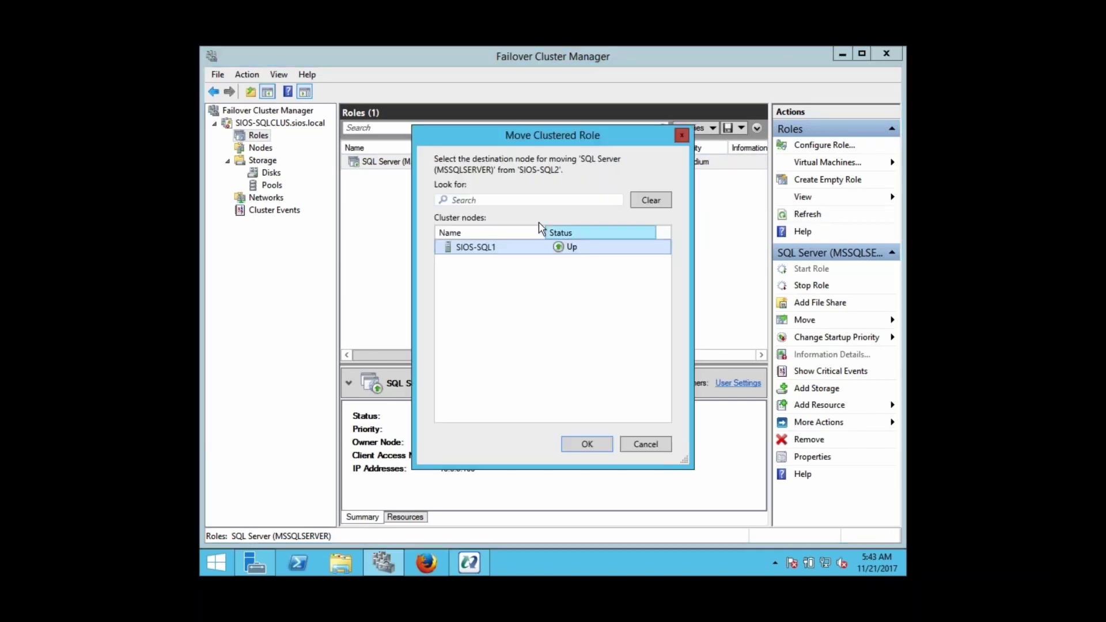
pyautogui.click(589, 449)
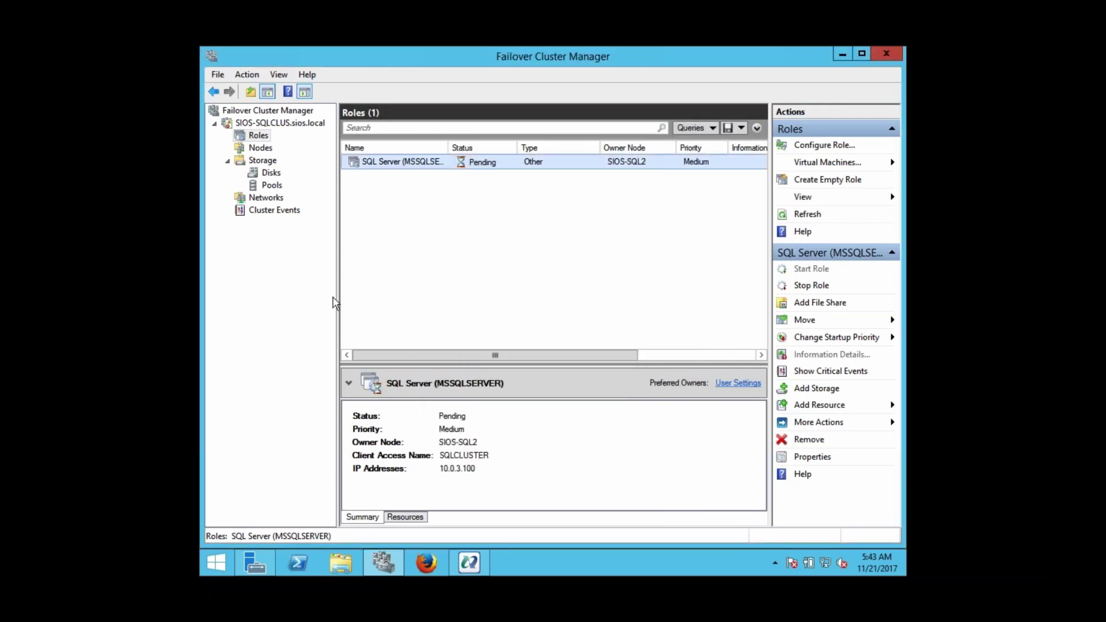
pyautogui.click(304, 311)
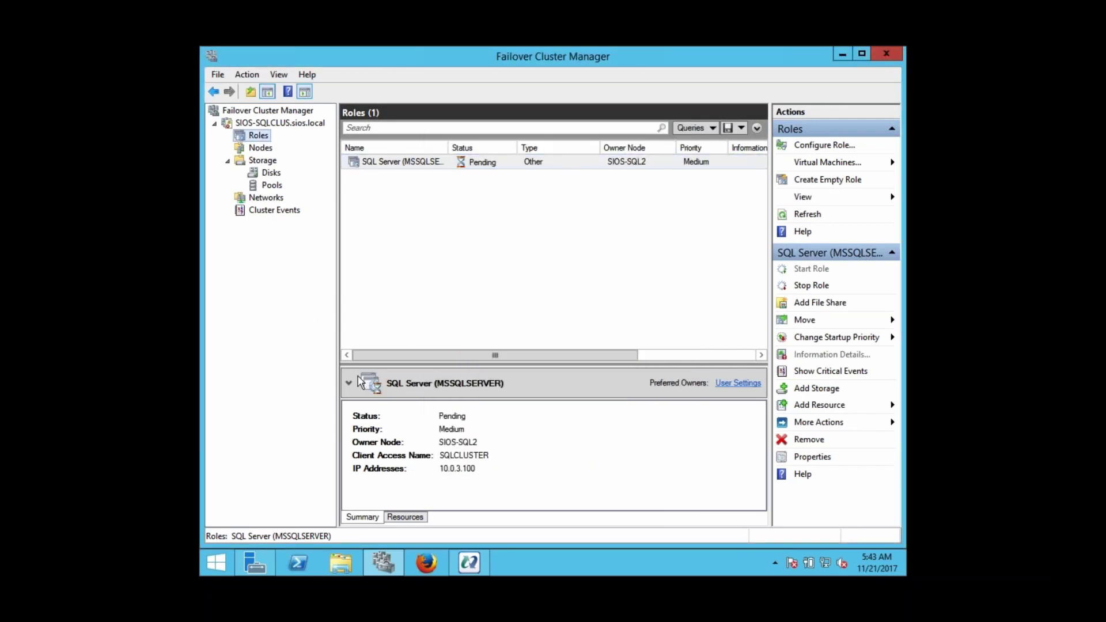
pyautogui.click(467, 563)
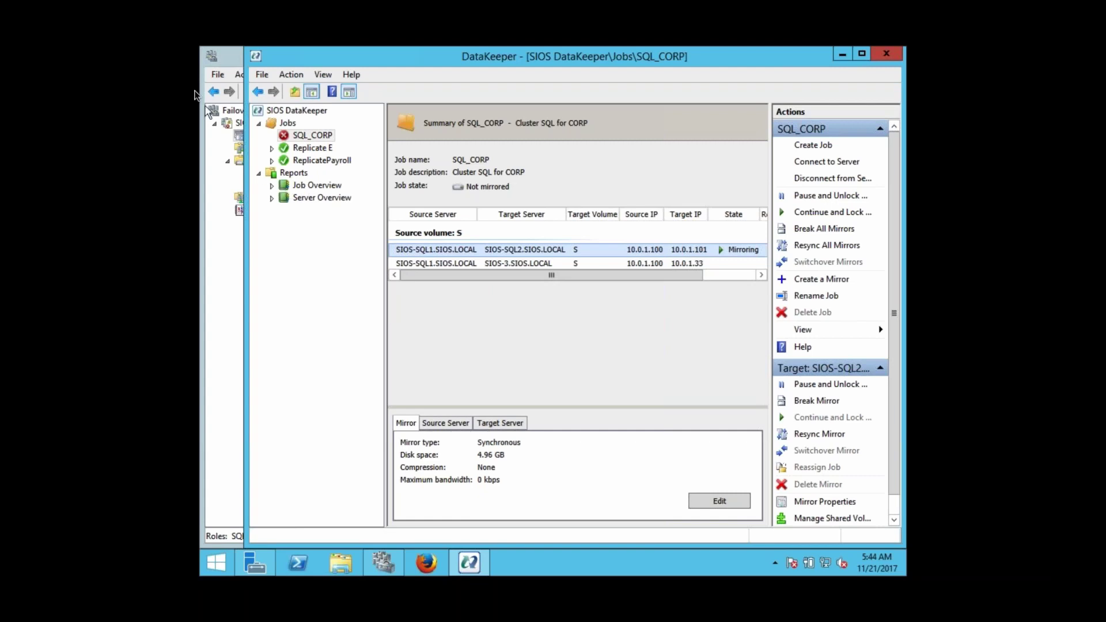
# Review the mirror states in DataKeeper's Job Overview and Server Overview reports and return to the SQL Server role in Failover Cluster Manager.
pyautogui.click(271, 148)
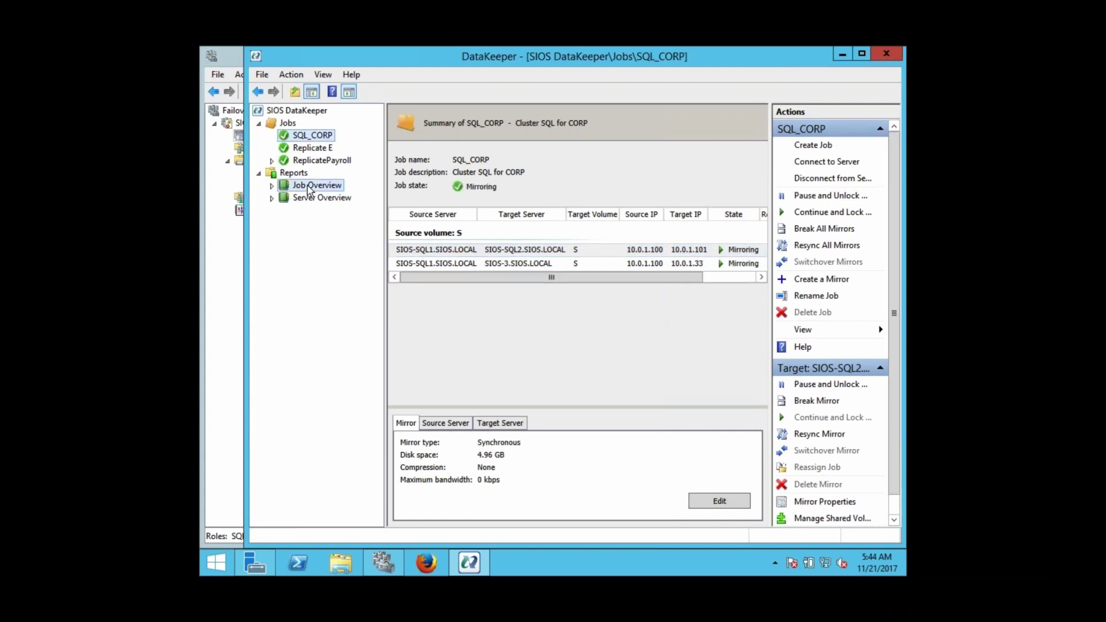
pyautogui.click(309, 186)
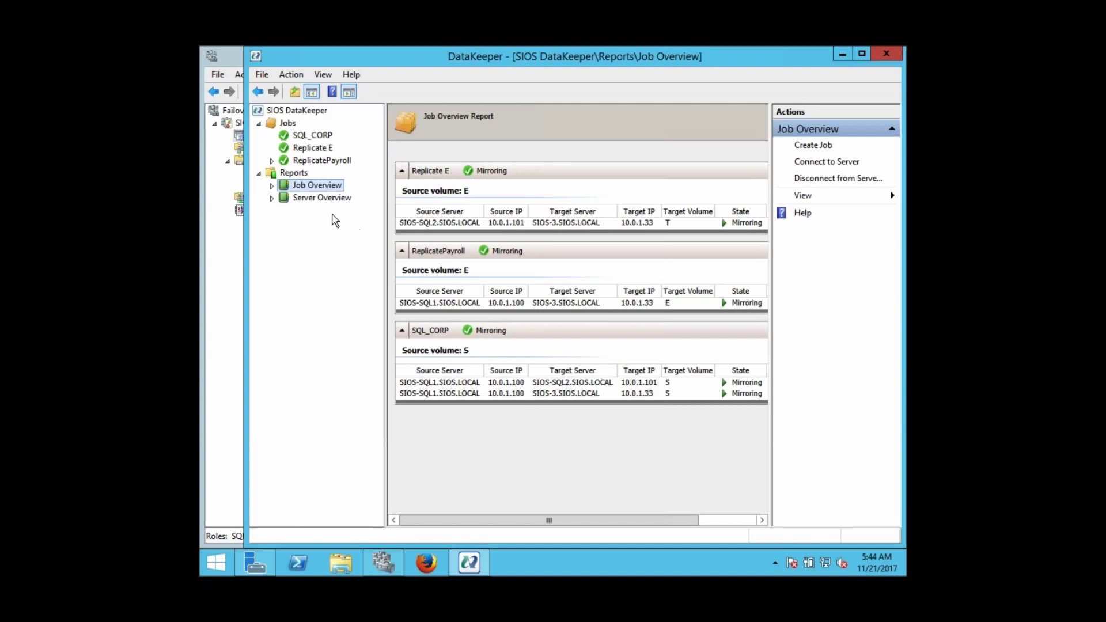
pyautogui.click(310, 199)
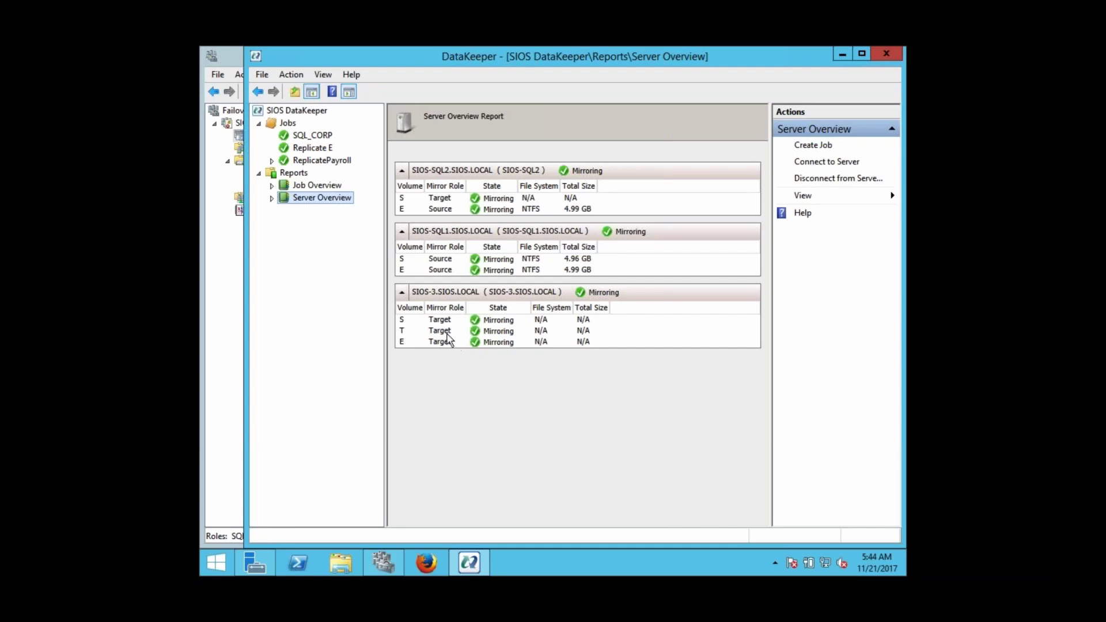
pyautogui.click(433, 317)
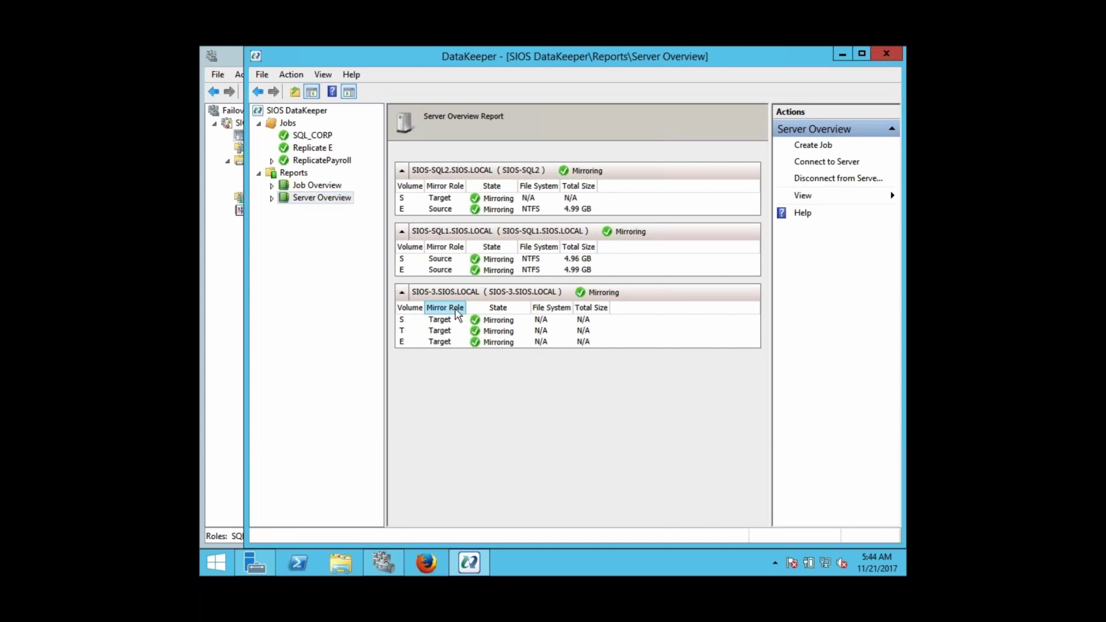
pyautogui.click(356, 272)
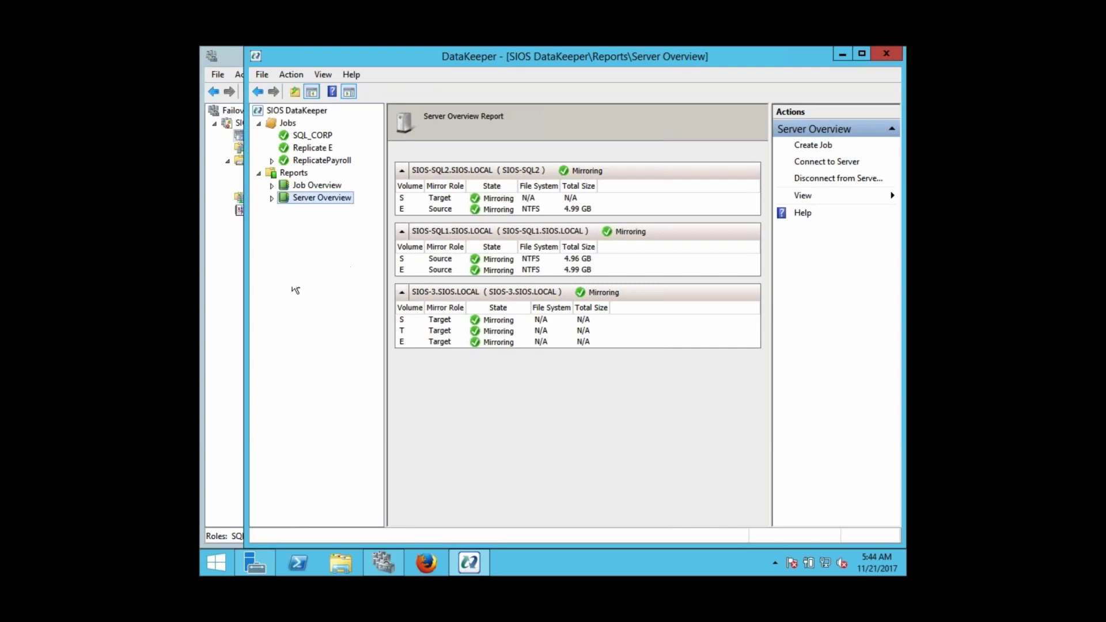
pyautogui.click(235, 274)
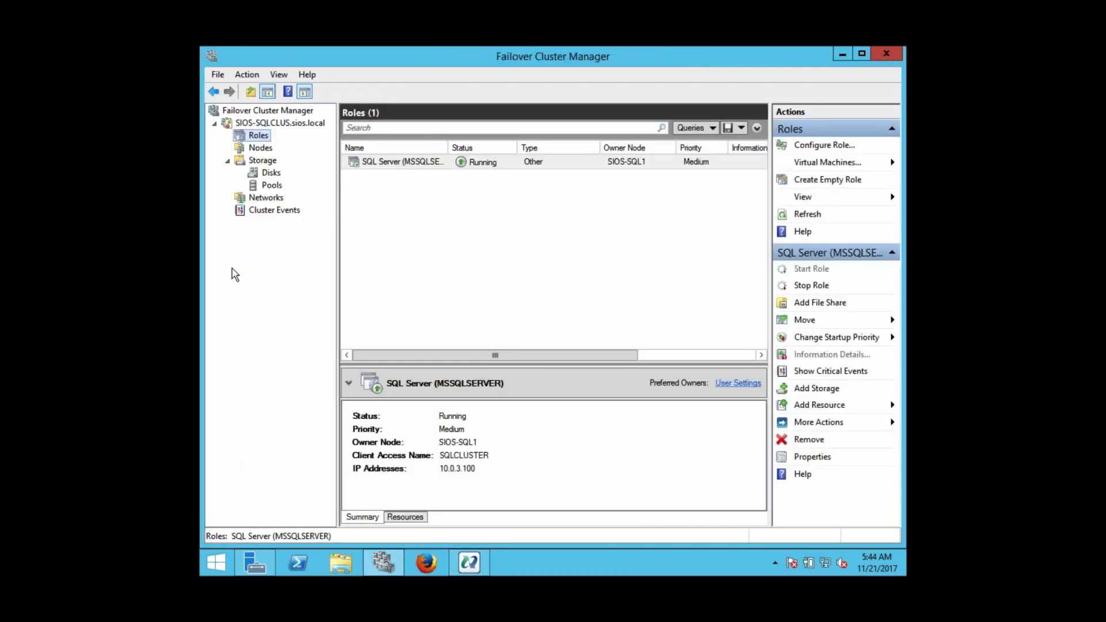
# Switch from the full-screen virtual machine to the Mac host desktop and restore a minimized window there.
pyautogui.click(545, 559)
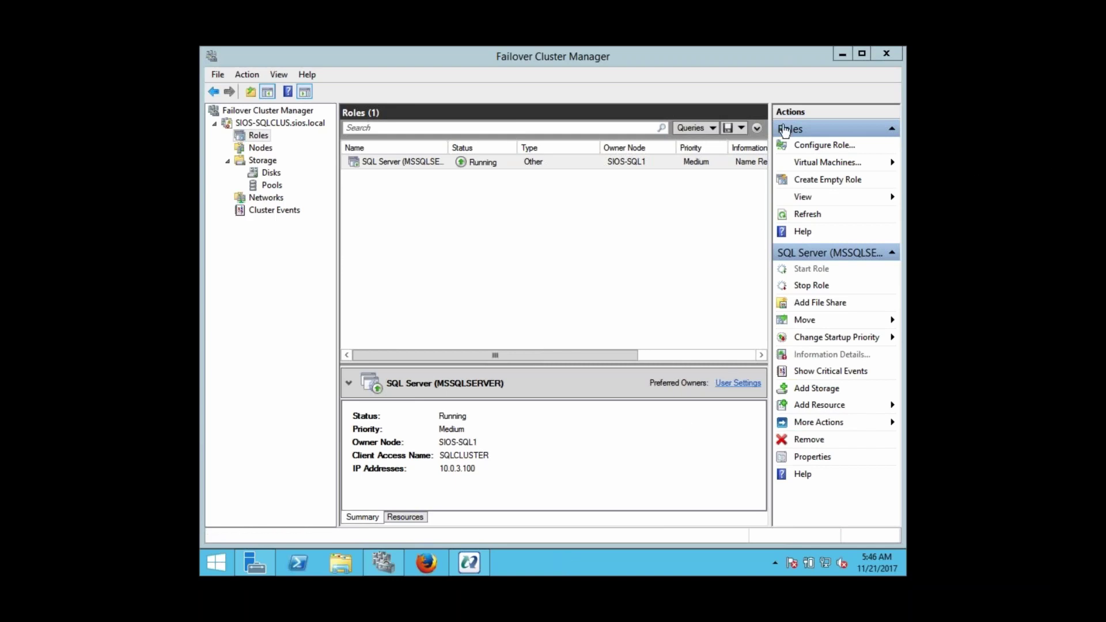
pyautogui.moveTo(653, 5)
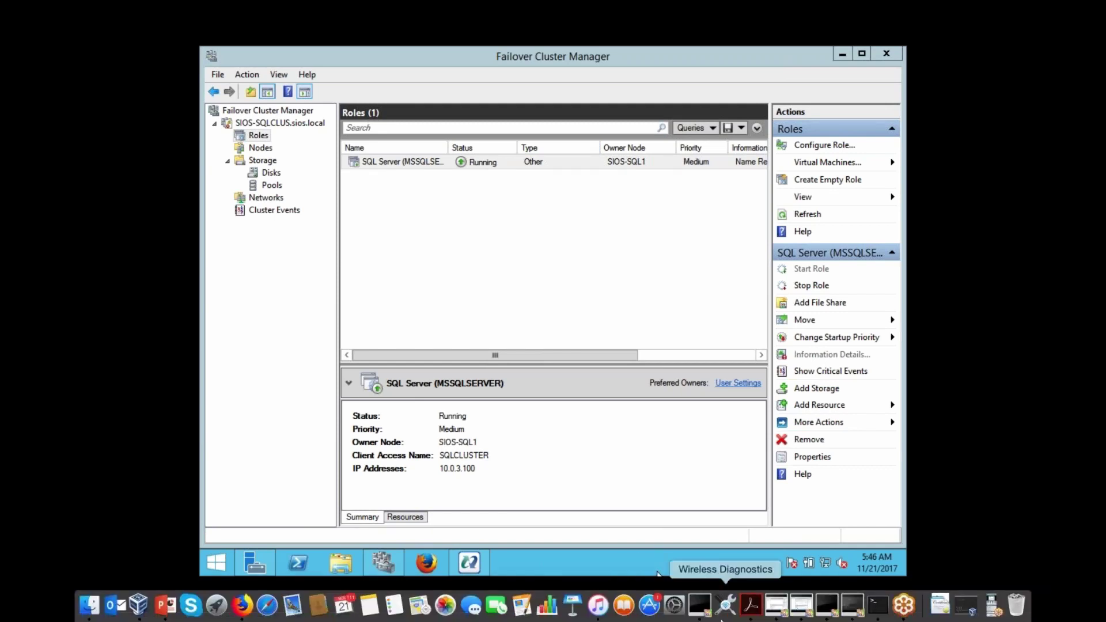
pyautogui.click(901, 606)
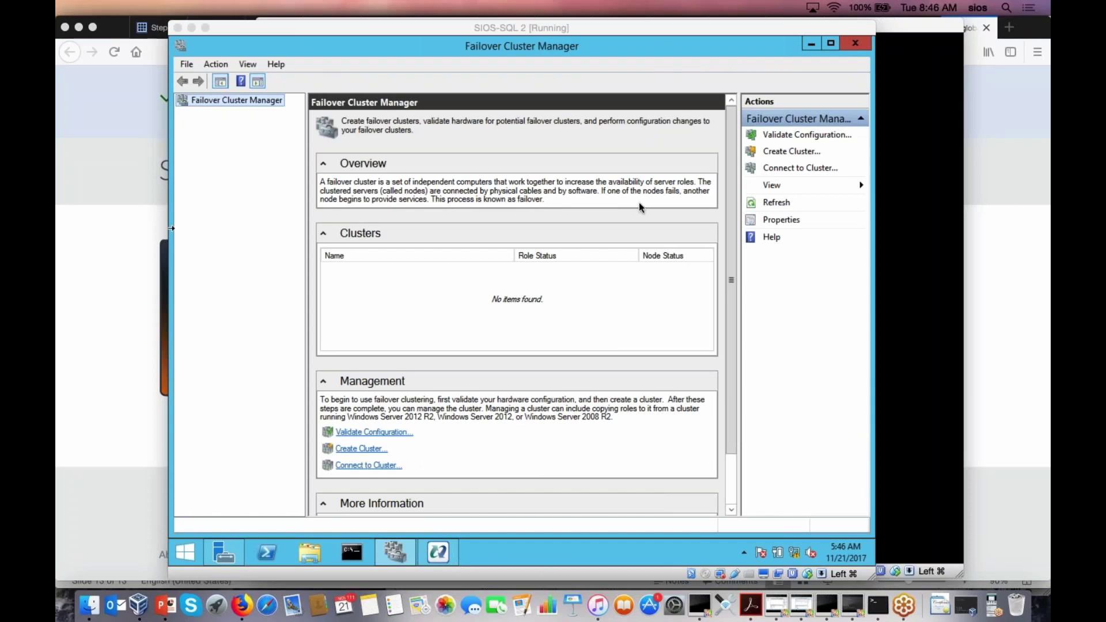
pyautogui.click(992, 614)
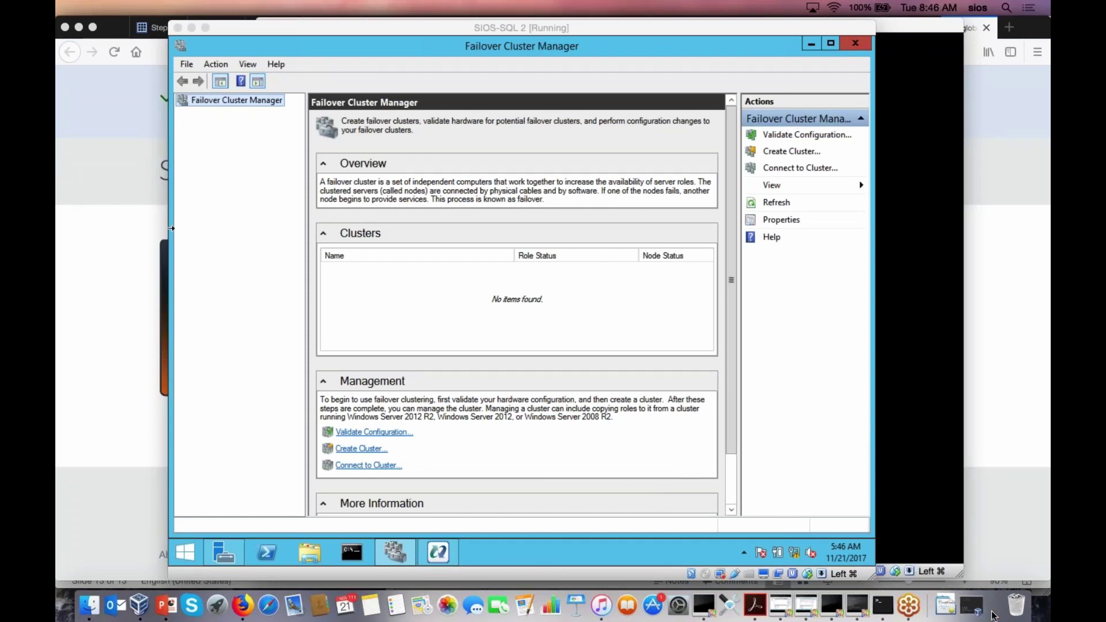